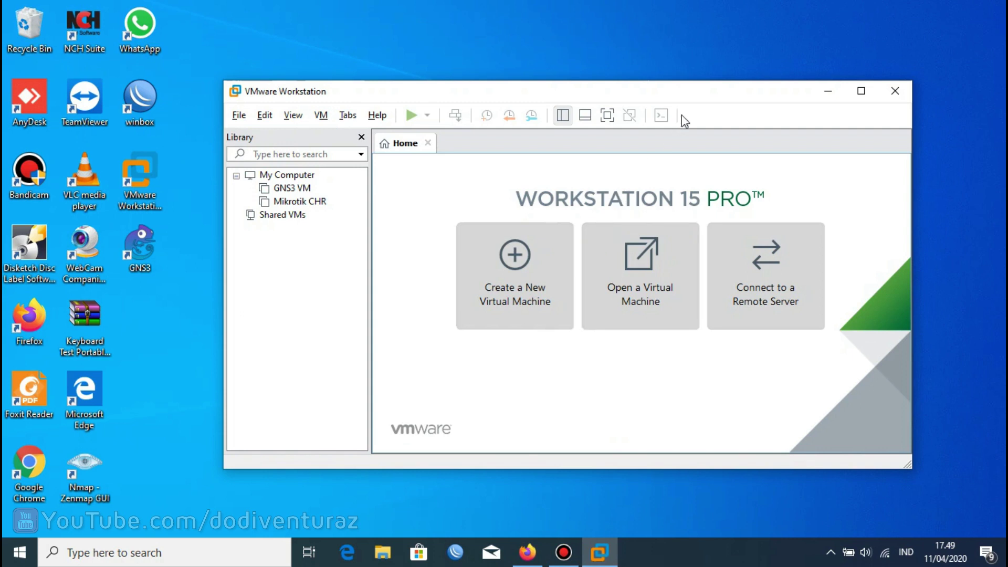
Reposition the VMware Workstation window showing the GNS3 VM and Mikrotik CHR library entries.
{"action": "left_click_drag", "start_coordinate": [695, 90], "coordinate": [682, 107]}
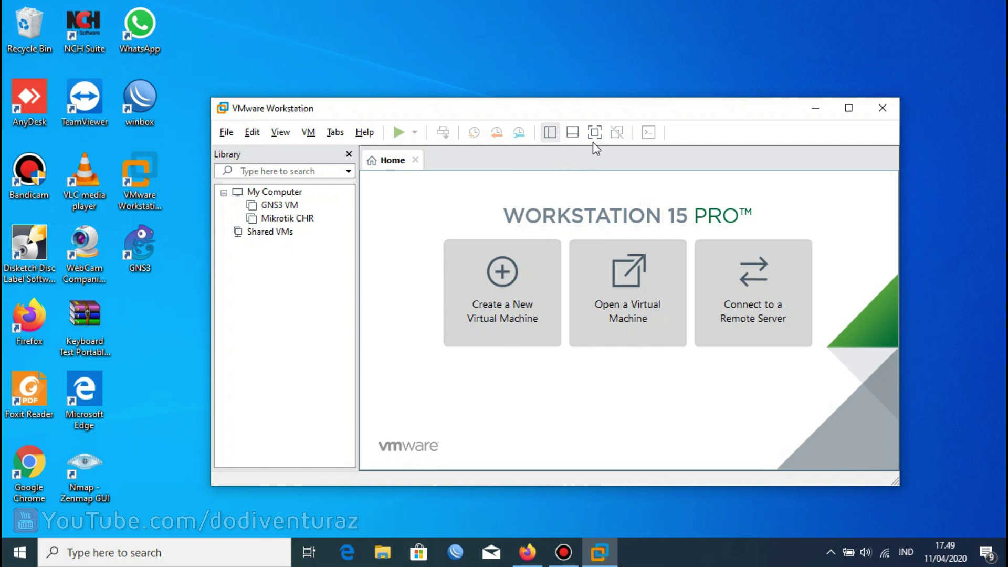
View the Mikrotik CHR machine's details (128 MB memory, NAT adapter), then bring up Windows search.
{"action": "left_click", "coordinate": [302, 220]}
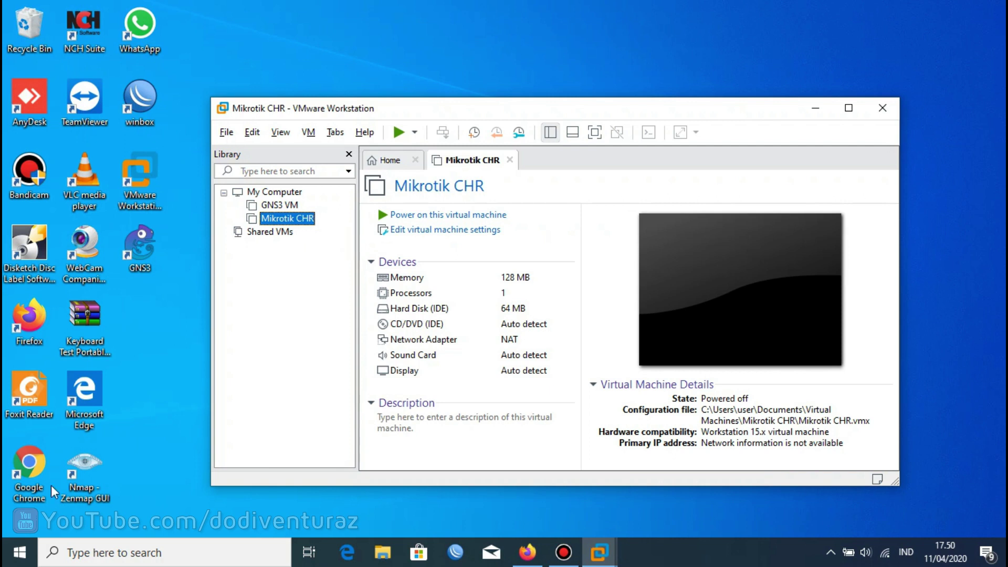
{"action": "left_click", "coordinate": [98, 557]}
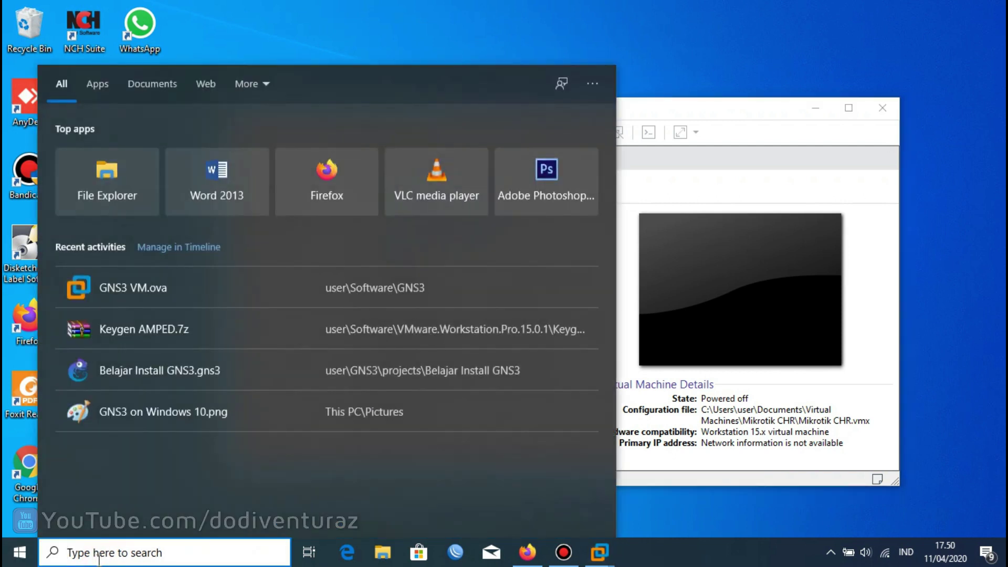
Search for 'gns' in Windows search and launch GNS3.
{"action": "type", "text": "ngns"}
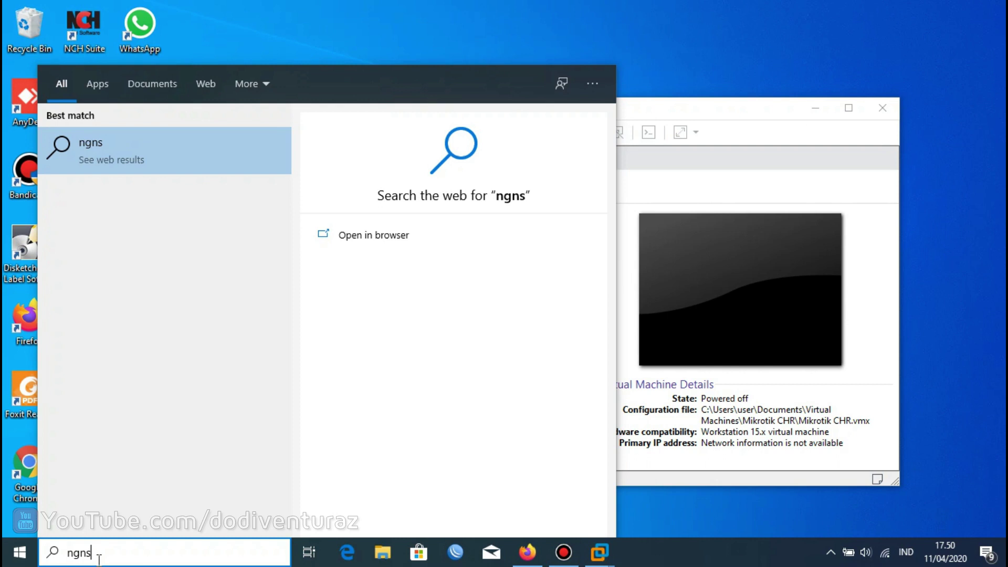
{"action": "key", "text": "BackSpace"}
{"action": "key", "text": "BackSpace"}
{"action": "key", "text": "BackSpace"}
{"action": "type", "text": "gns"}
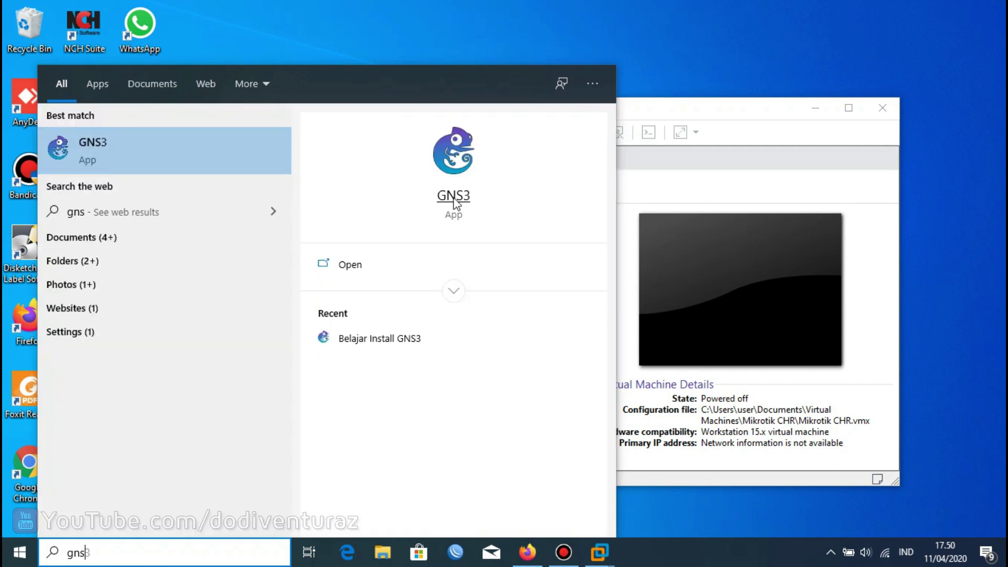
{"action": "key", "text": "Return"}
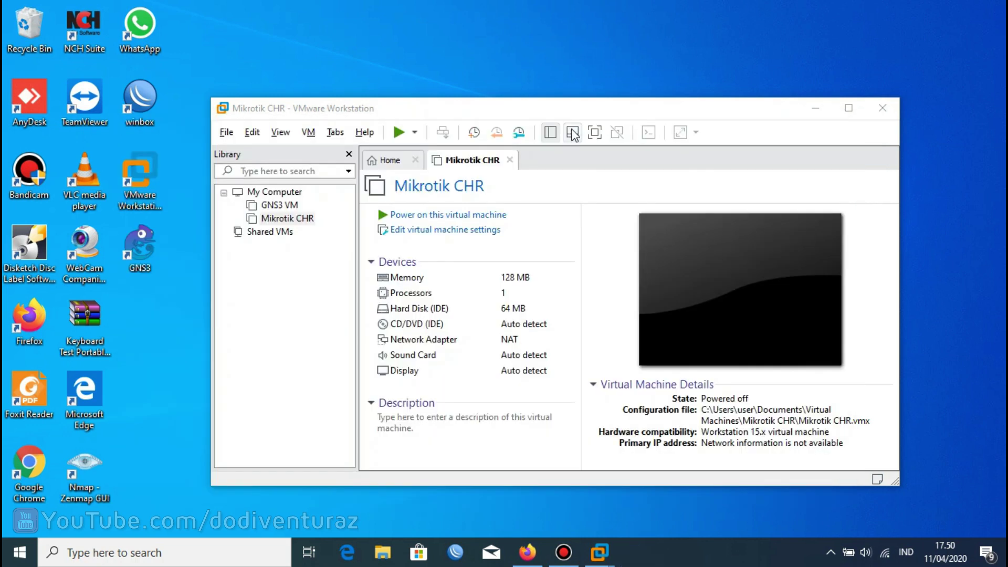
Move the VMware Workstation window aside to reveal the GNS3 window.
{"action": "left_click_drag", "start_coordinate": [612, 113], "coordinate": [623, 74]}
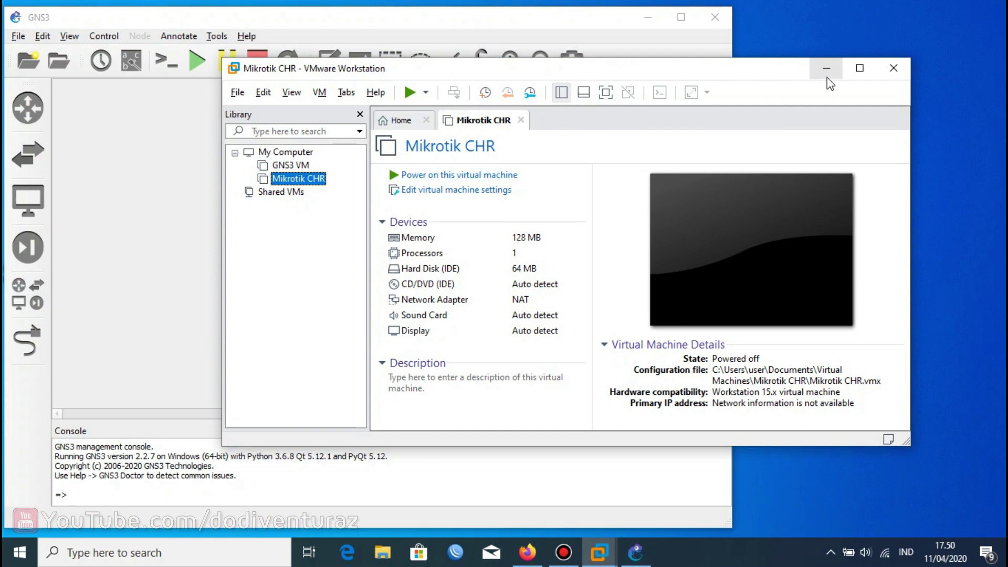
{"action": "left_click_drag", "start_coordinate": [740, 71], "coordinate": [749, 96]}
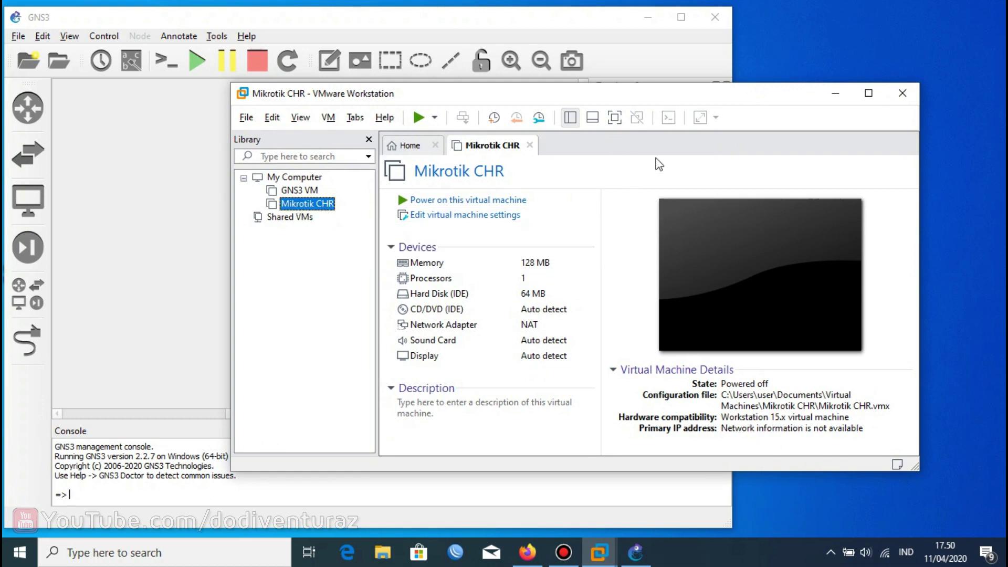
{"action": "left_click", "coordinate": [835, 93]}
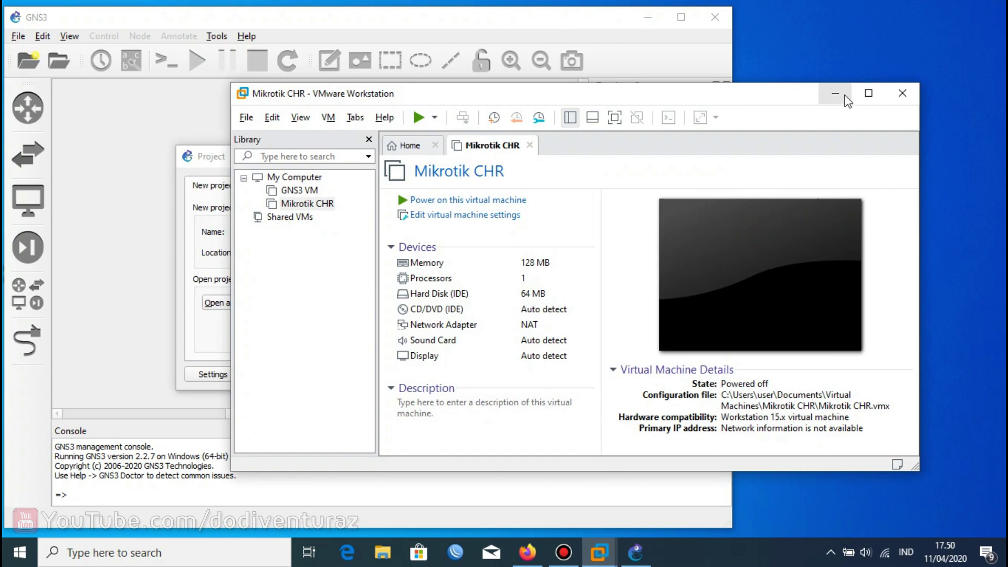
{"action": "left_click", "coordinate": [838, 95]}
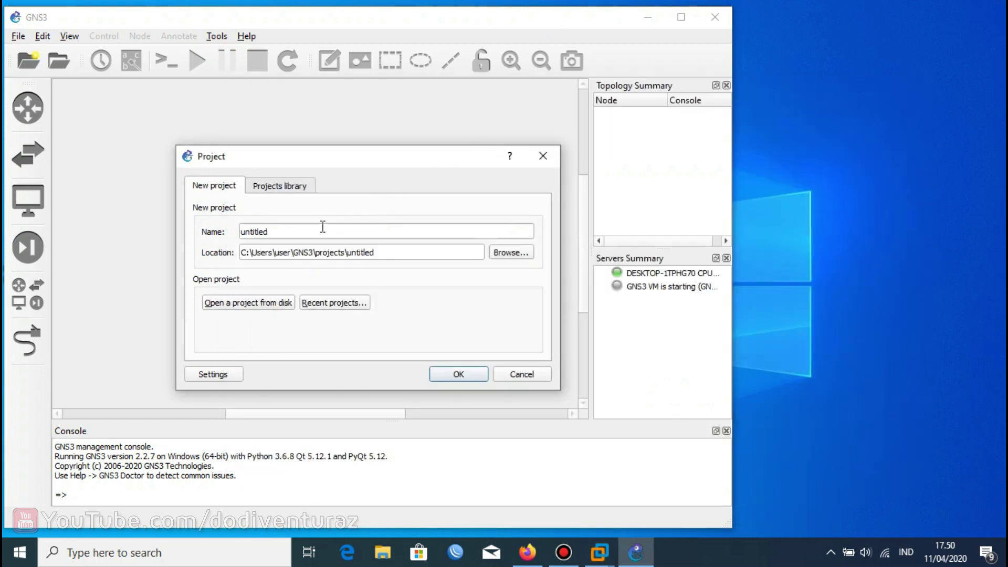
Replace 'untitled' with 'Menghubungkan Mikrotik CHR di VMWare ke GNS3' and create the project.
{"action": "left_click_drag", "start_coordinate": [326, 227], "coordinate": [250, 221]}
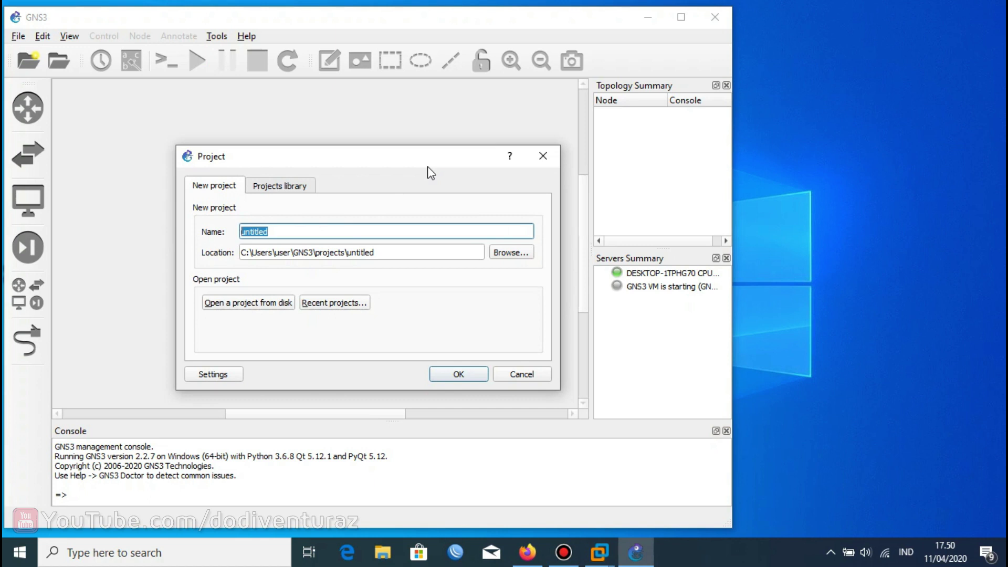
{"action": "type", "text": "Menghu"}
{"action": "type", "text": "bu"}
{"action": "type", "text": "n"}
{"action": "key", "text": "BackSpace"}
{"action": "type", "text": "ngkan Mikrotik cH"}
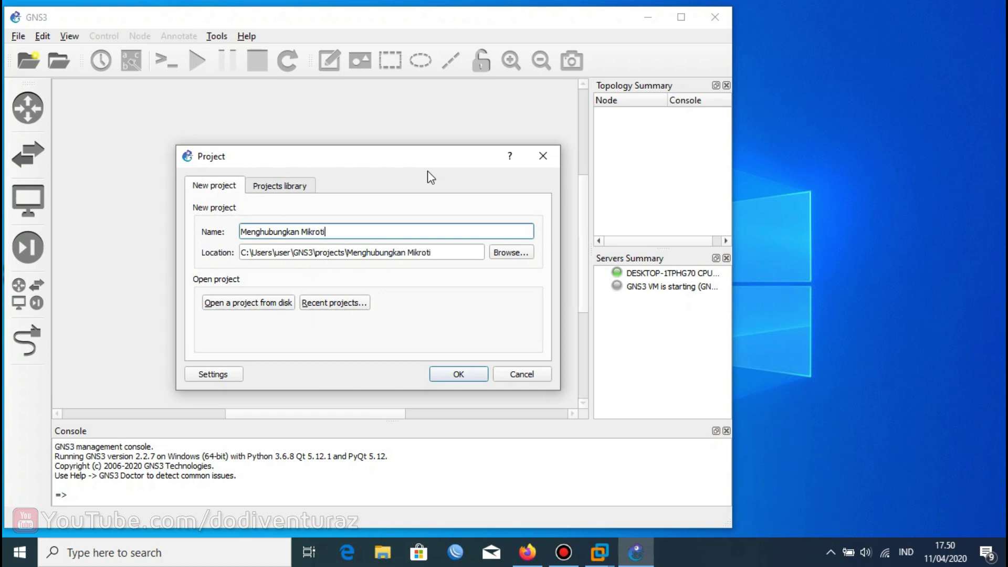
{"action": "key", "text": "BackSpace"}
{"action": "key", "text": "BackSpace"}
{"action": "type", "text": "CHR di VMWare e"}
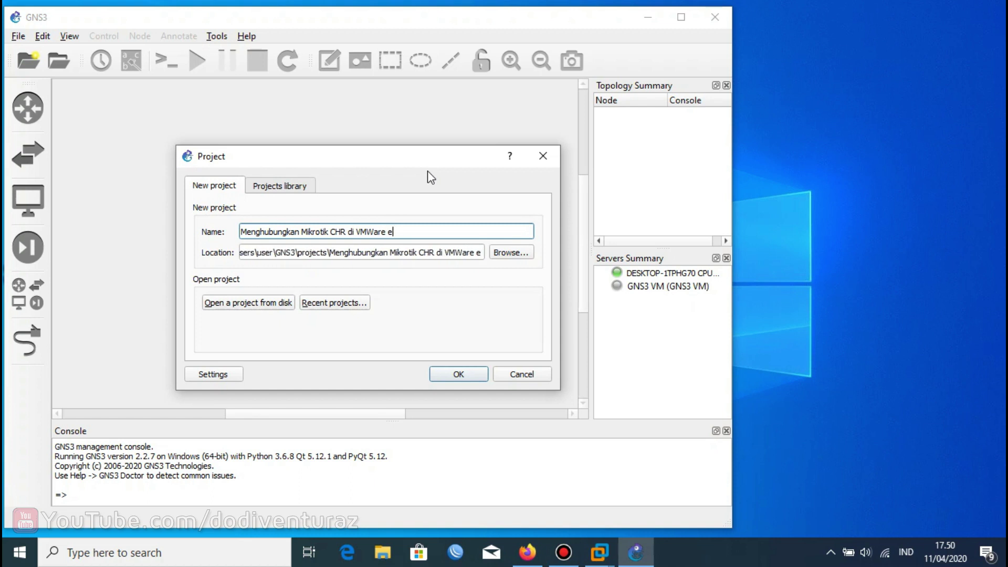
{"action": "key", "text": "BackSpace"}
{"action": "type", "text": "ke GNS3"}
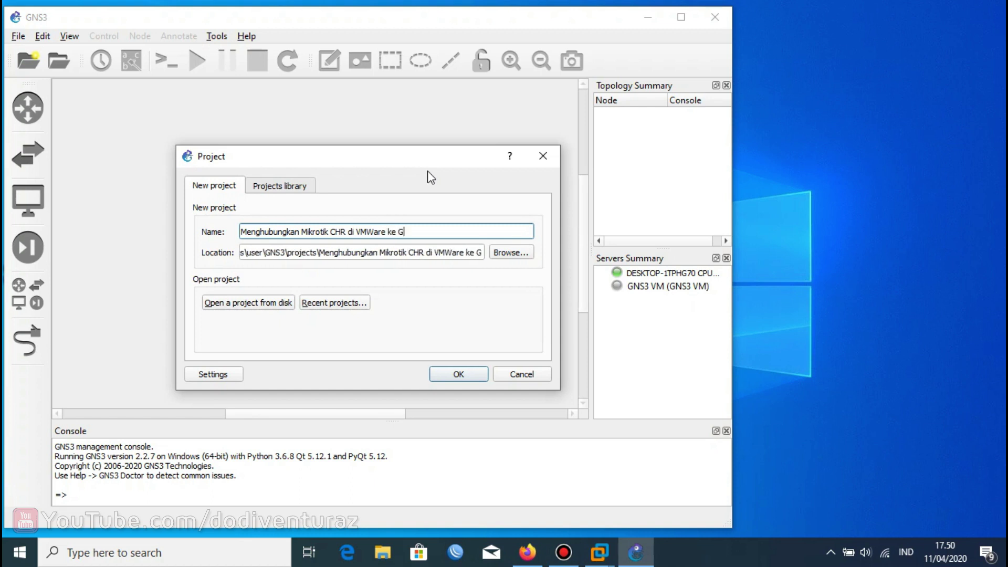
{"action": "left_click", "coordinate": [456, 375]}
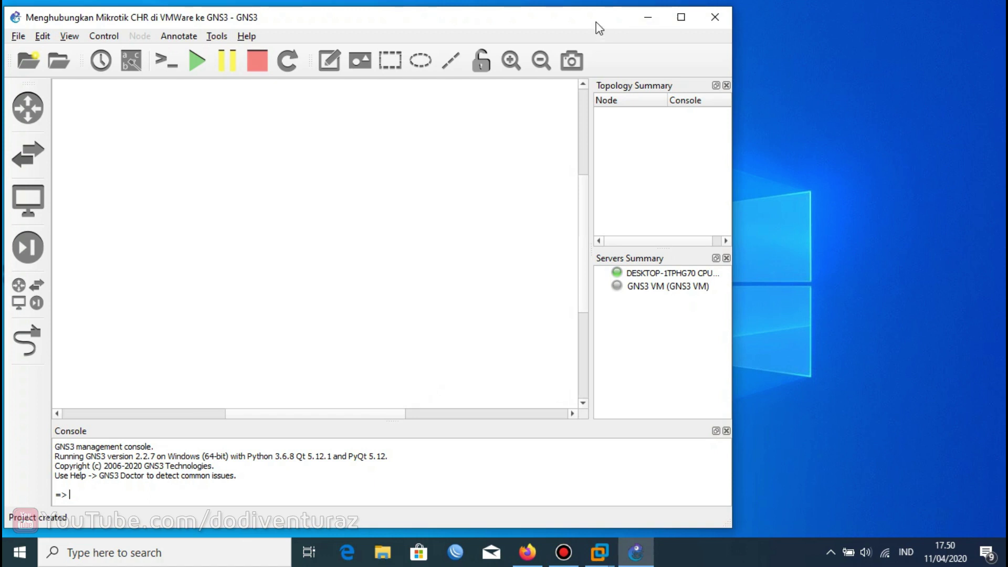
{"action": "left_click_drag", "start_coordinate": [582, 23], "coordinate": [750, 21]}
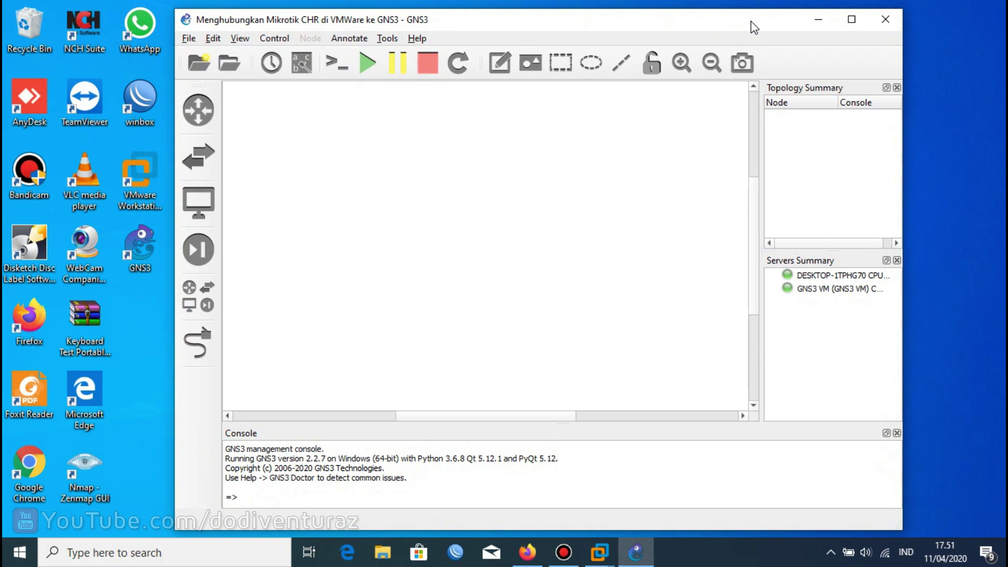
In Preferences > VMware VMs, create a local-computer template using the Mikrotik CHR virtual machine.
{"action": "left_click", "coordinate": [219, 39]}
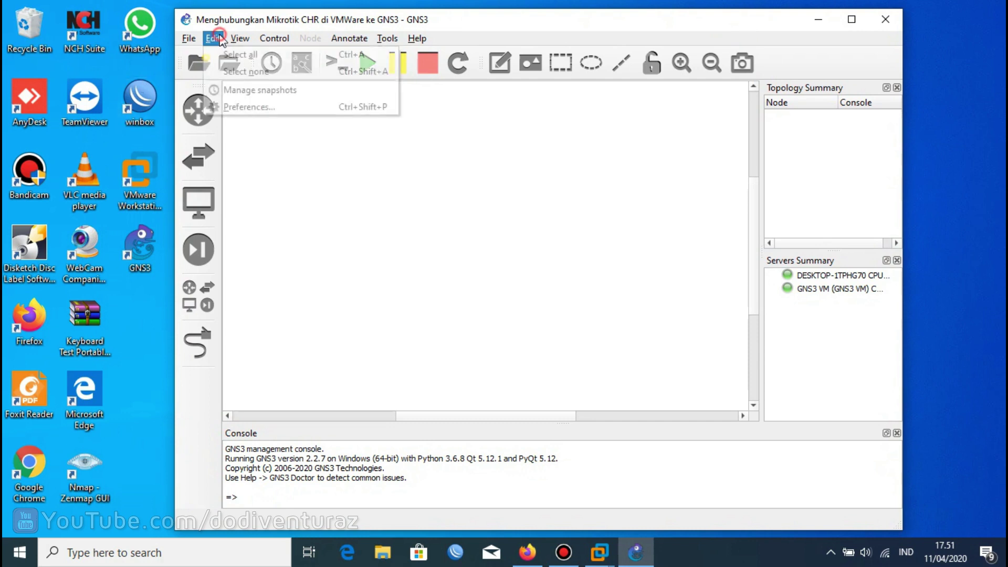
{"action": "left_click", "coordinate": [234, 108]}
{"action": "left_click_drag", "start_coordinate": [327, 27], "coordinate": [400, 22]}
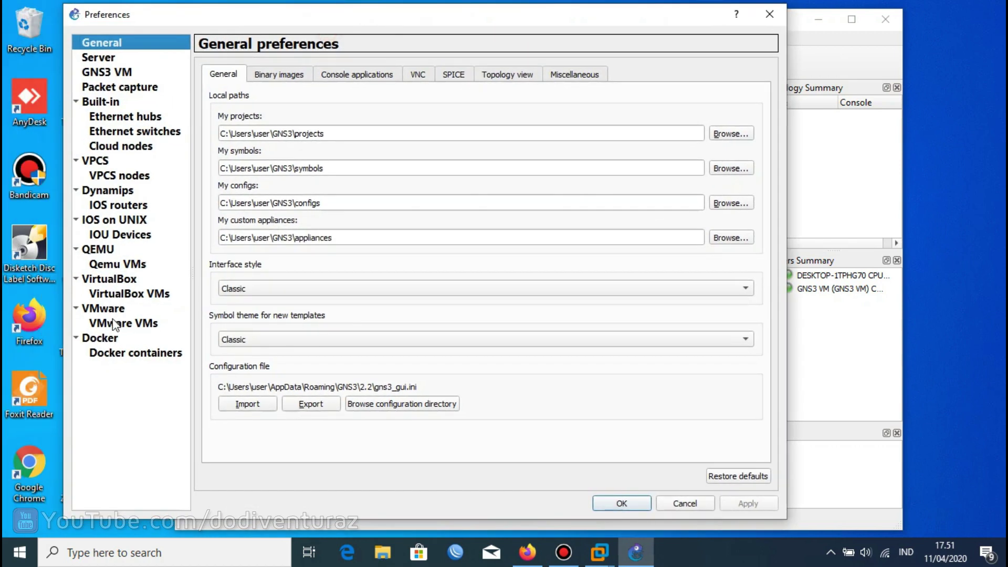
{"action": "left_click", "coordinate": [115, 324]}
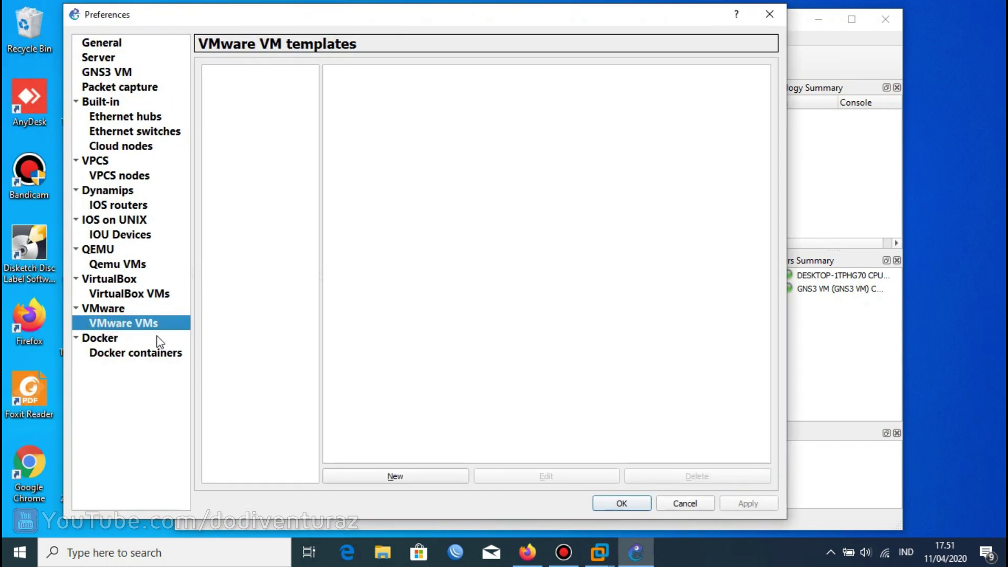
{"action": "left_click", "coordinate": [387, 475]}
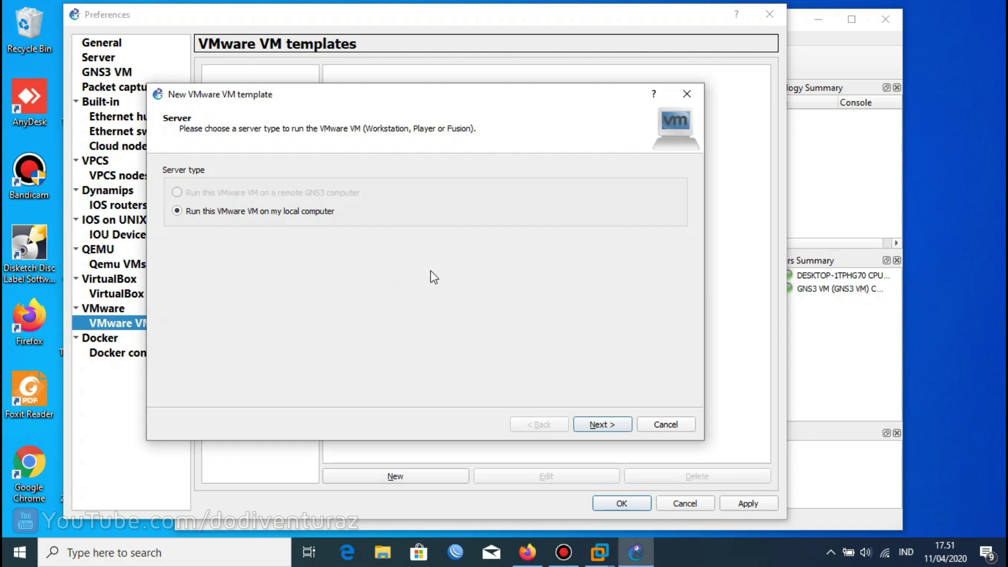
{"action": "left_click", "coordinate": [597, 425]}
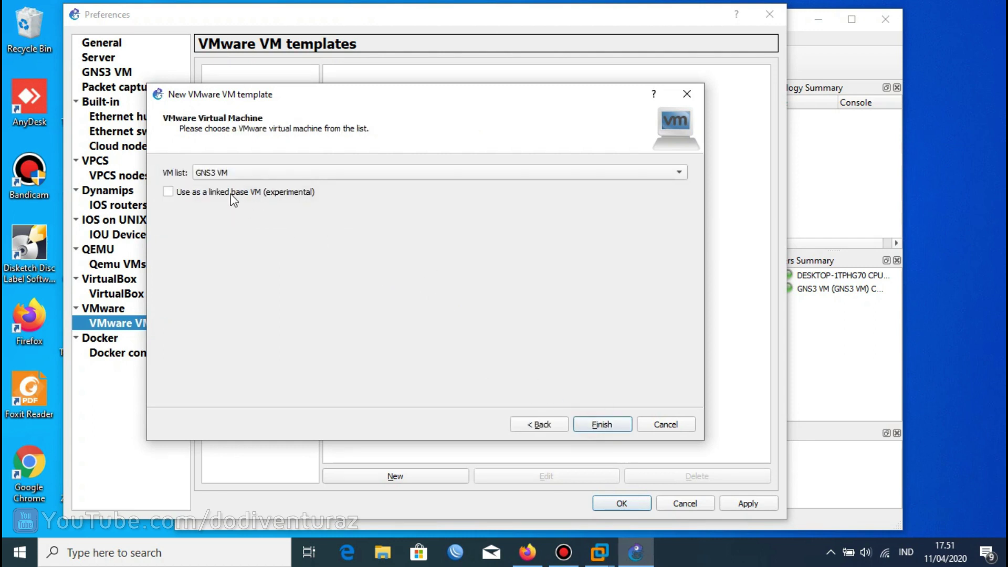
{"action": "left_click", "coordinate": [231, 173]}
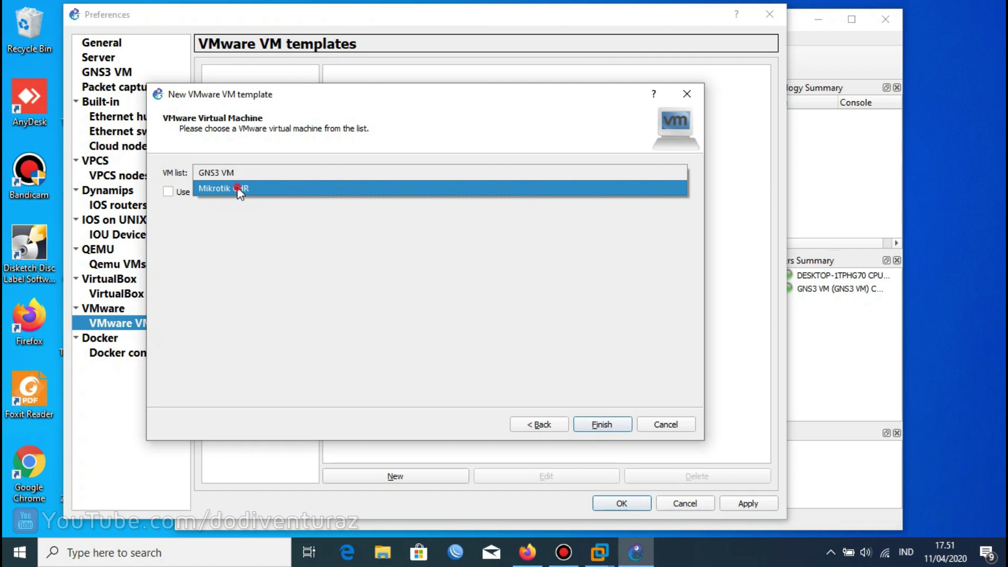
{"action": "left_click", "coordinate": [238, 188]}
{"action": "left_click", "coordinate": [601, 424]}
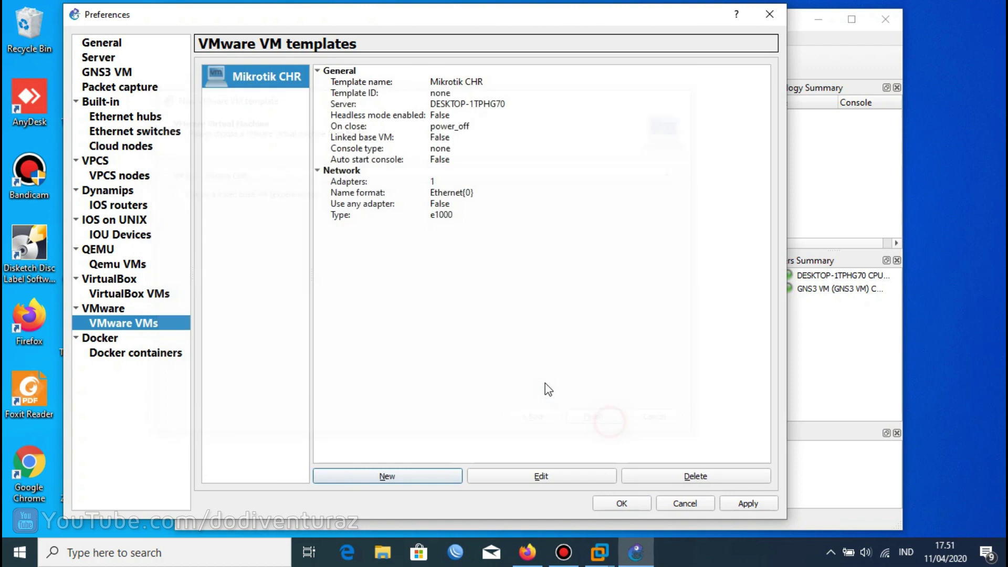
Set the Mikrotik CHR template to 5 adapters with port names ether{0}.
{"action": "left_click", "coordinate": [584, 477]}
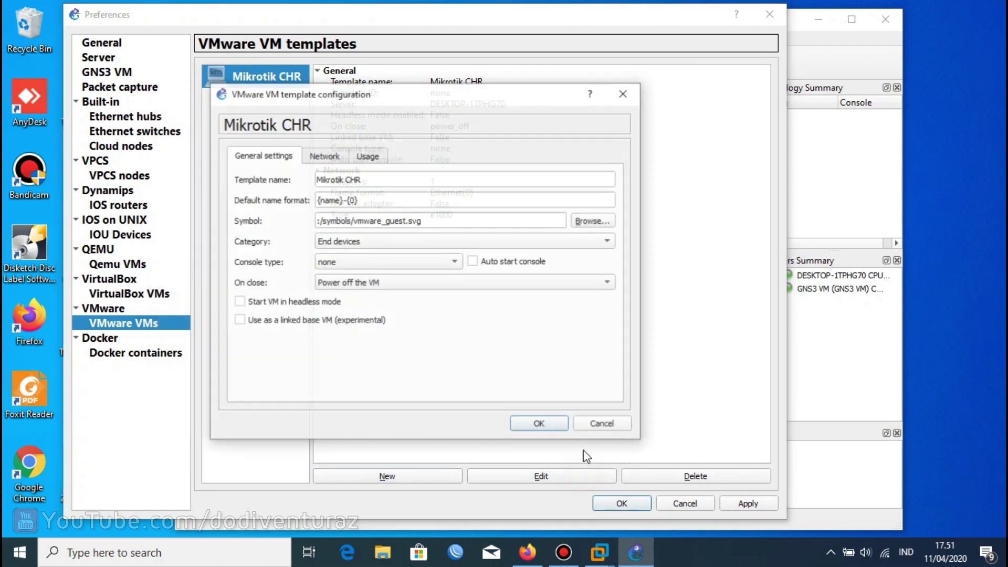
{"action": "left_click", "coordinate": [328, 154]}
{"action": "double_click", "coordinate": [325, 179]}
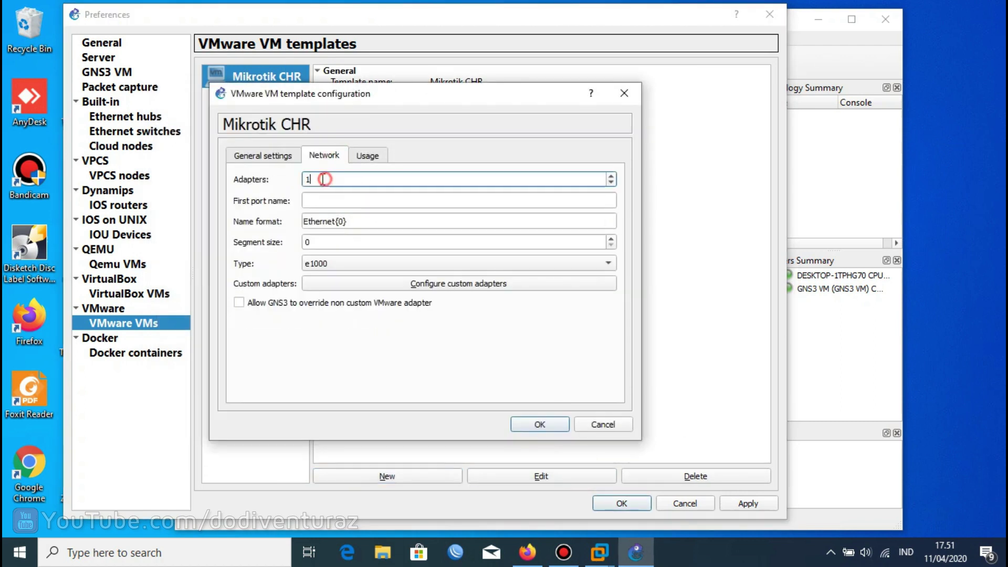
{"action": "type", "text": "5"}
{"action": "left_click_drag", "start_coordinate": [335, 221], "coordinate": [291, 216]}
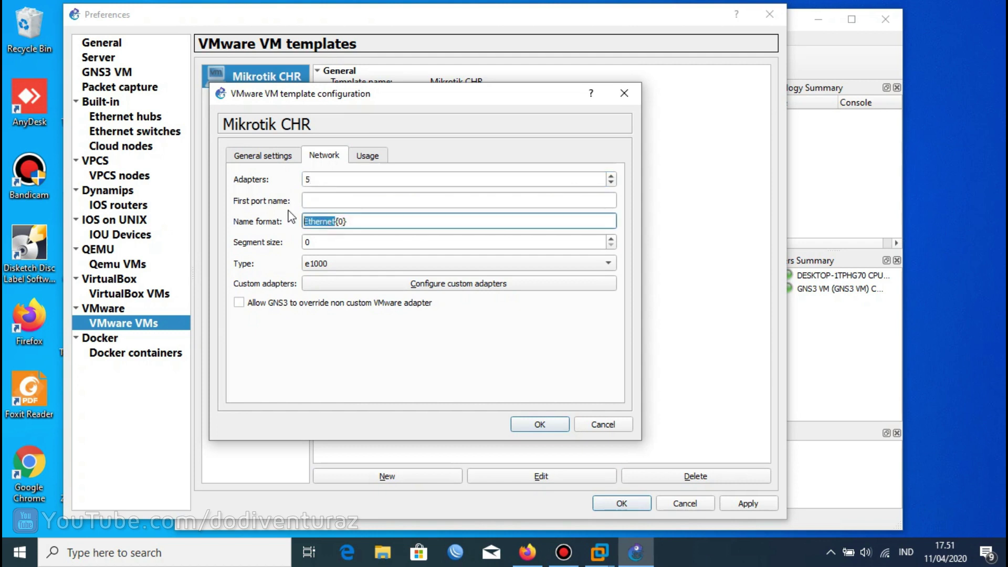
{"action": "type", "text": "e"}
Change the template symbol to the classic 'router' icon and apply the preferences.
{"action": "left_click", "coordinate": [295, 158]}
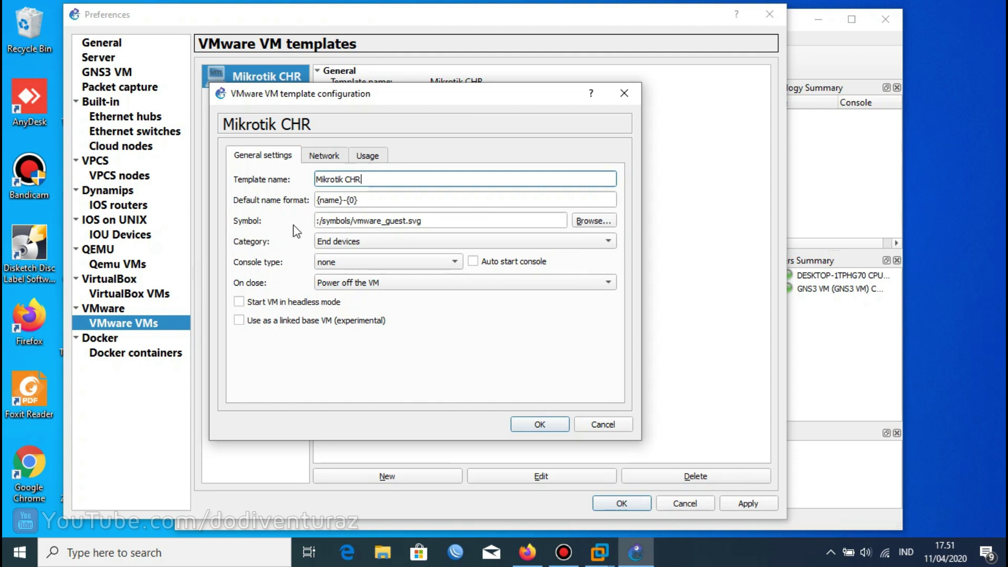
{"action": "left_click", "coordinate": [580, 221]}
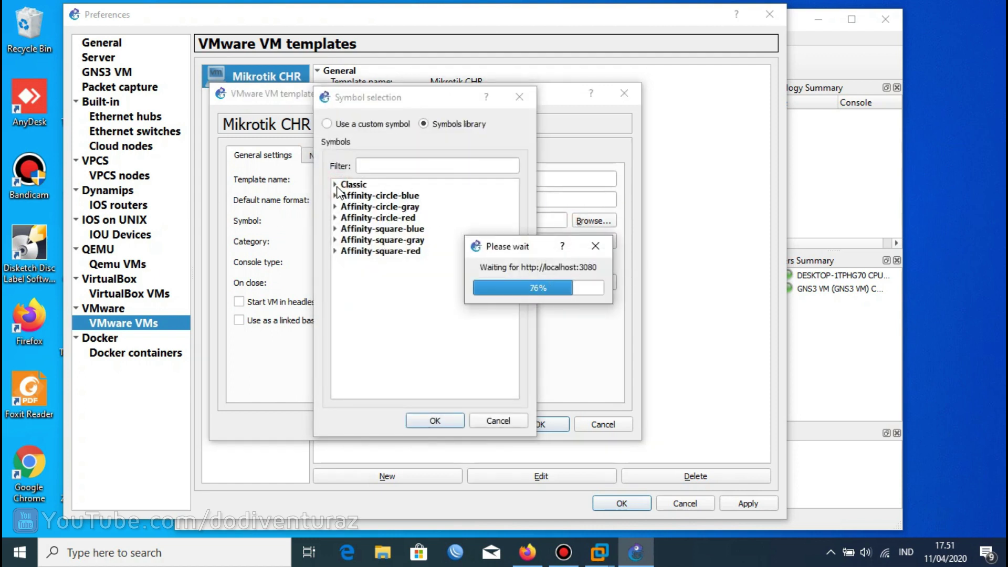
{"action": "left_click", "coordinate": [336, 186]}
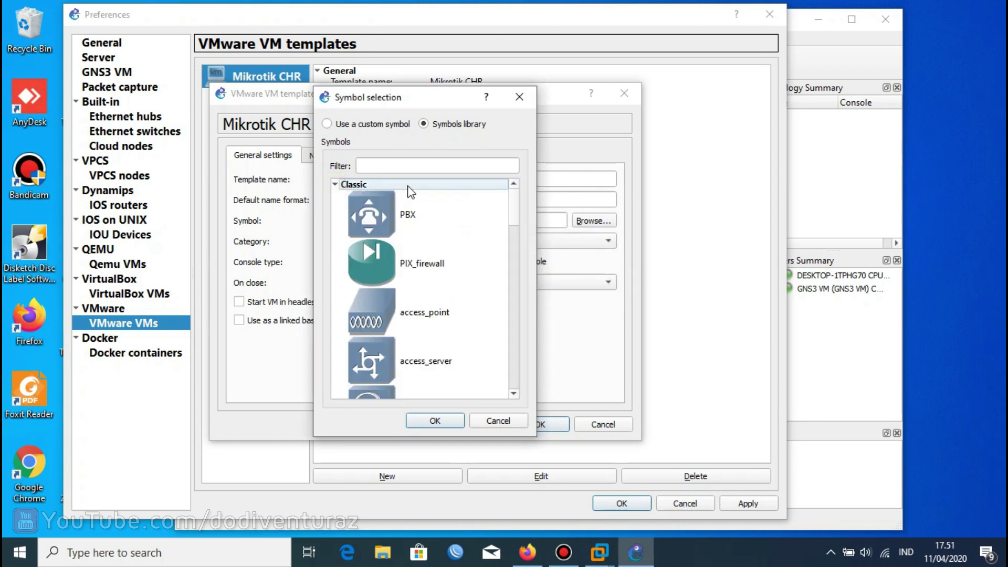
{"action": "left_click", "coordinate": [406, 166]}
{"action": "type", "text": "router"}
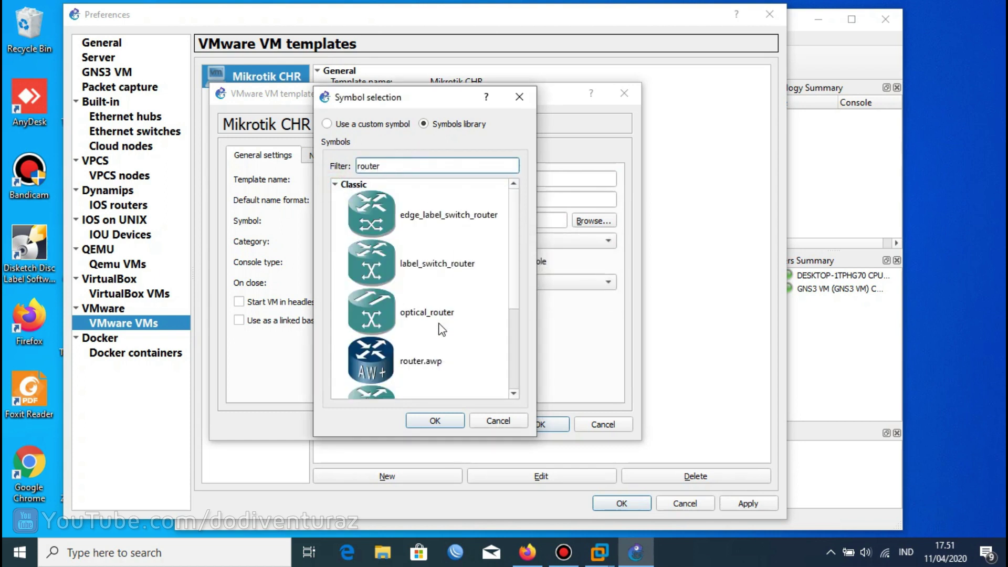
{"action": "scroll", "coordinate": [442, 329], "scroll_direction": "down", "scroll_amount": 5}
{"action": "scroll", "coordinate": [420, 282], "scroll_direction": "up", "scroll_amount": 3}
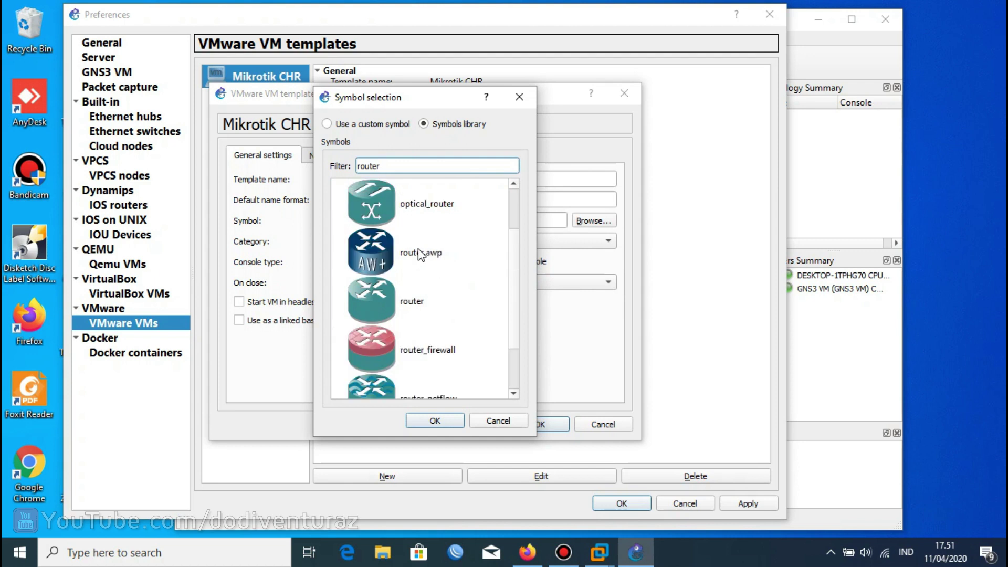
{"action": "left_click", "coordinate": [424, 298]}
{"action": "left_click", "coordinate": [434, 421]}
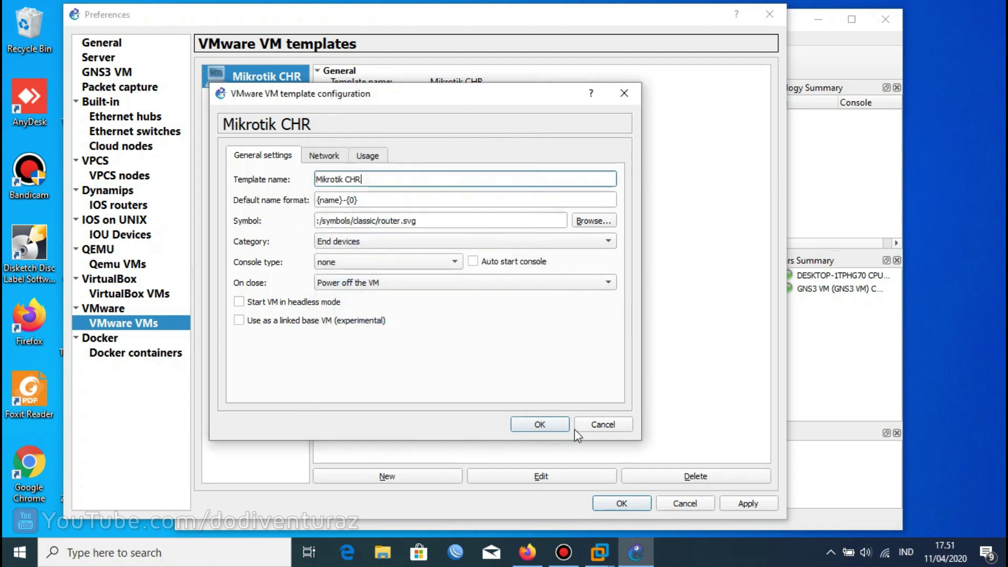
{"action": "left_click", "coordinate": [544, 424]}
{"action": "left_click", "coordinate": [748, 502]}
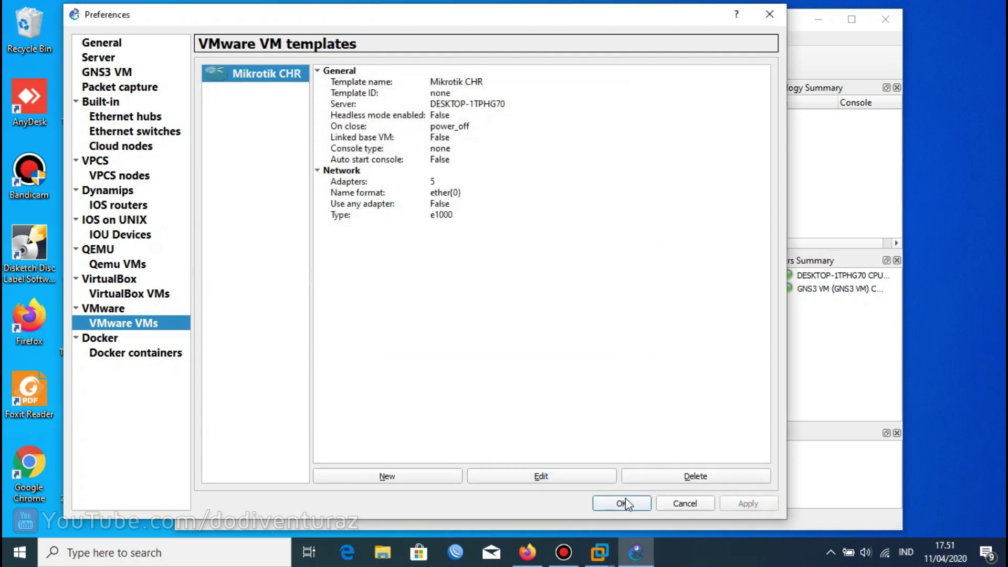
Place a Mikrotik CHR router node, MikrotikCHR-1, from End devices onto the canvas.
{"action": "left_click", "coordinate": [621, 503]}
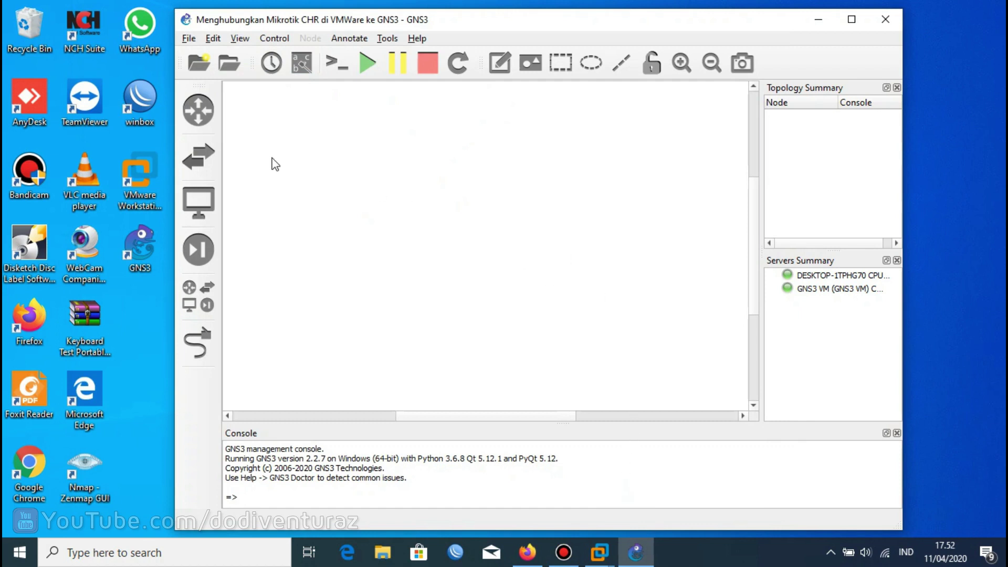
{"action": "left_click", "coordinate": [200, 114]}
{"action": "left_click", "coordinate": [202, 212]}
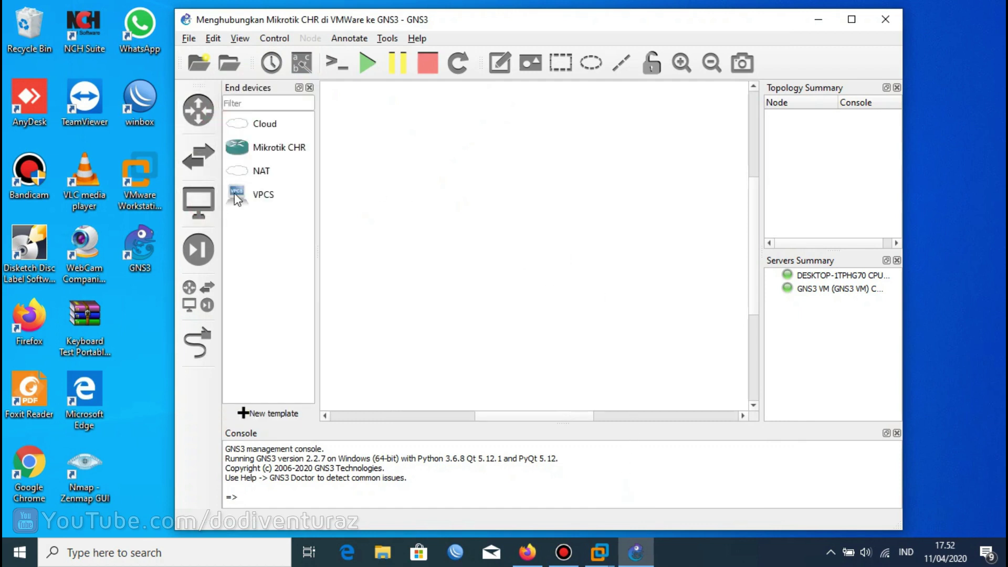
{"action": "left_click_drag", "start_coordinate": [255, 149], "coordinate": [627, 259]}
Drag a NAT cloud onto the canvas and choose the GNS3 VM as its server.
{"action": "left_click_drag", "start_coordinate": [262, 178], "coordinate": [434, 191]}
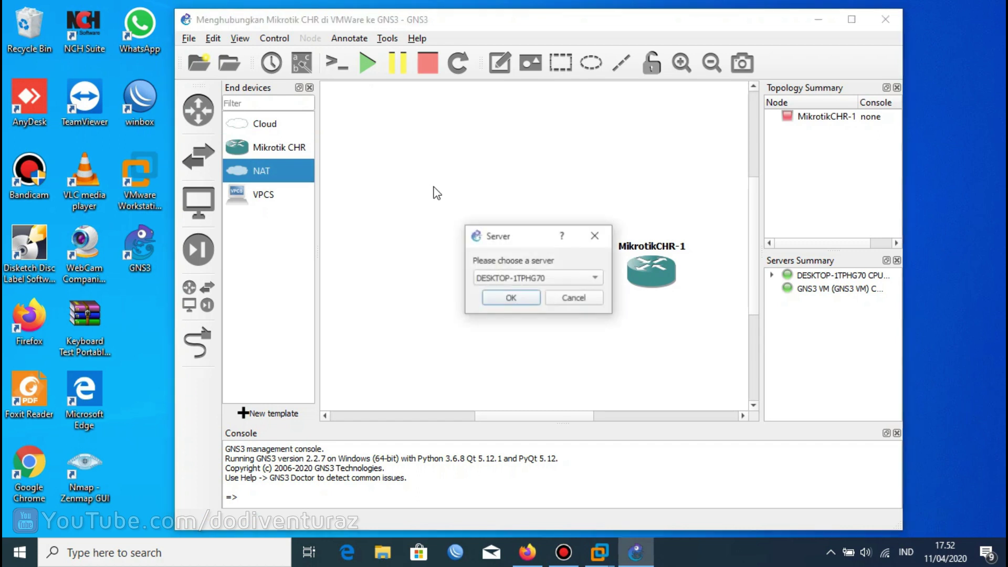
{"action": "left_click", "coordinate": [519, 282]}
{"action": "left_click", "coordinate": [516, 292]}
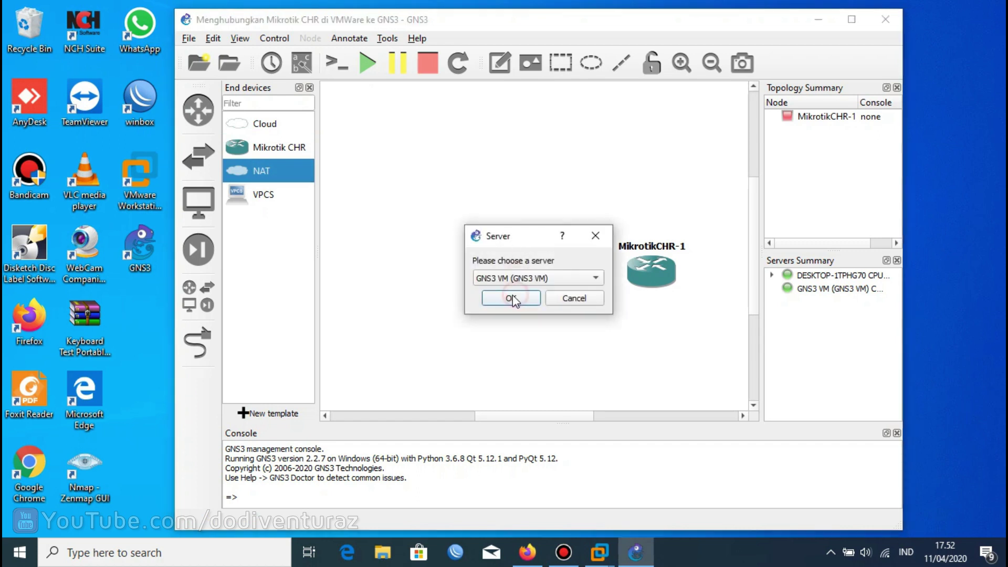
Create NAT1 and try linking its nat0 to MikrotikCHR-1 ether0, which fails with an adapter error.
{"action": "left_click", "coordinate": [511, 299]}
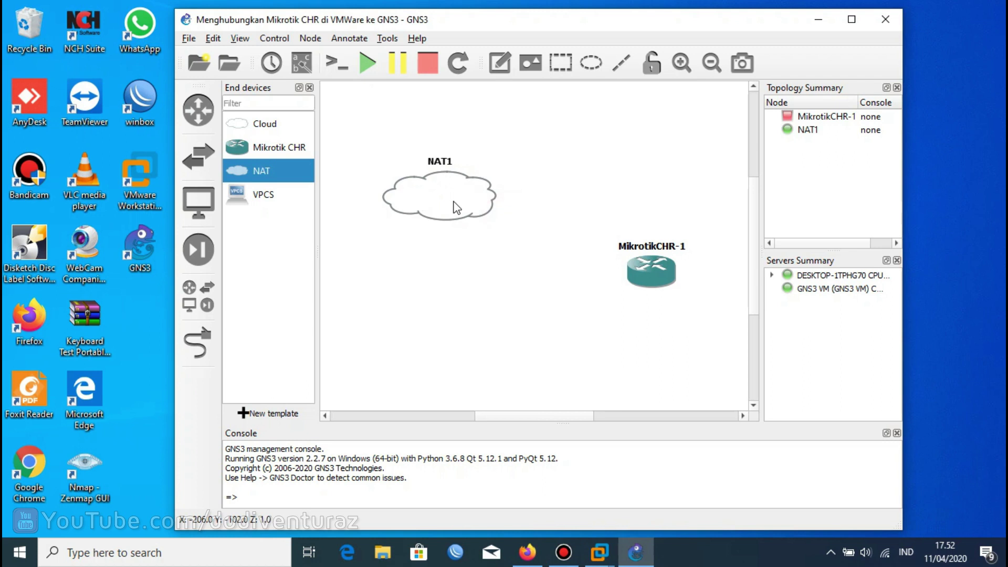
{"action": "left_click", "coordinate": [198, 343]}
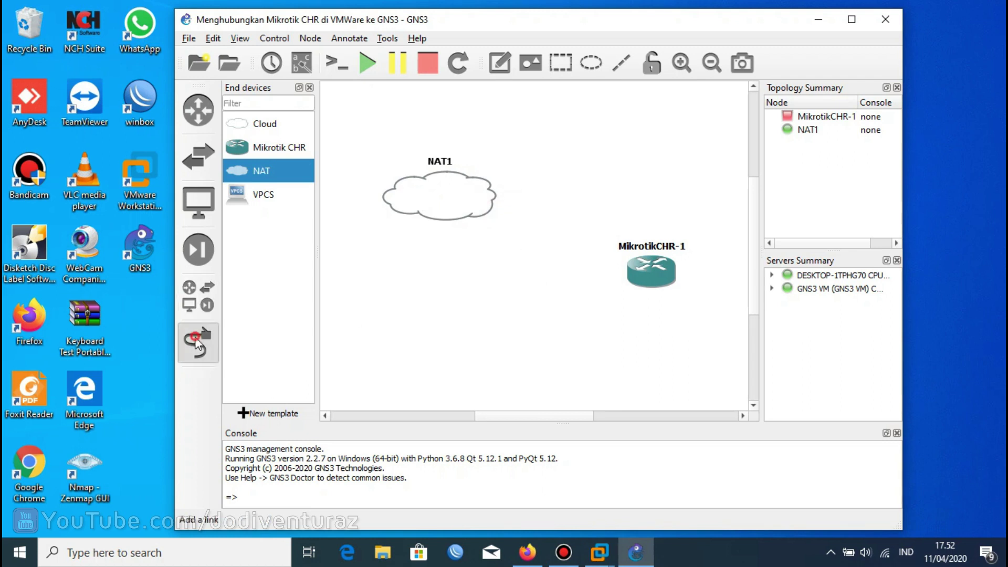
{"action": "left_click", "coordinate": [450, 181]}
{"action": "left_click", "coordinate": [469, 198]}
{"action": "left_click", "coordinate": [650, 269]}
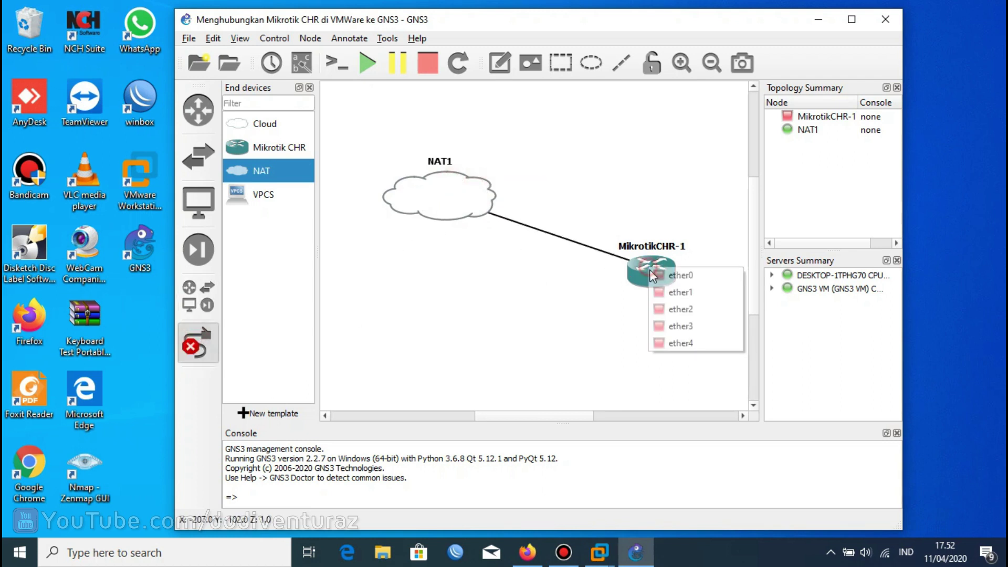
{"action": "left_click", "coordinate": [665, 276]}
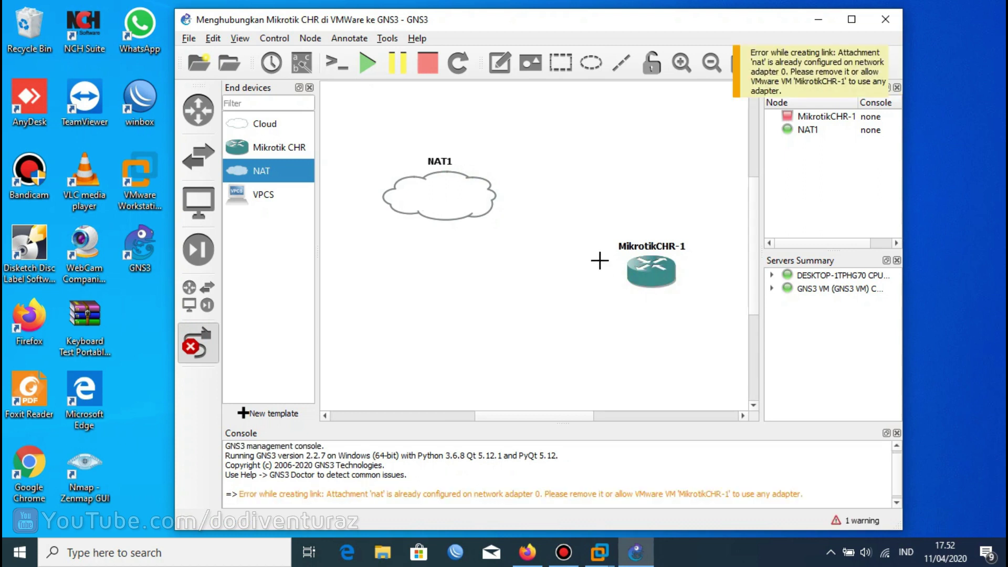
{"action": "left_click", "coordinate": [200, 361]}
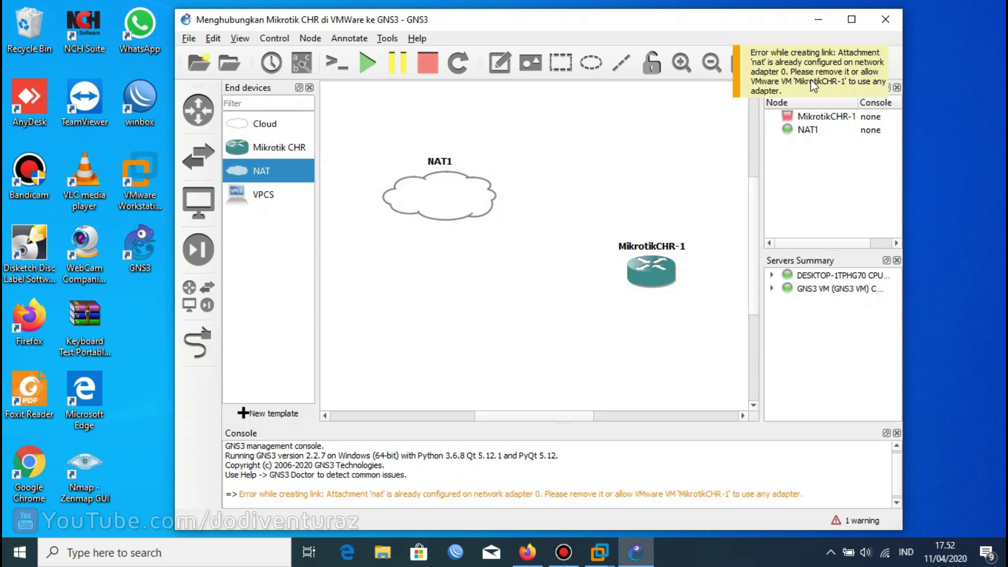
{"action": "left_click", "coordinate": [276, 148]}
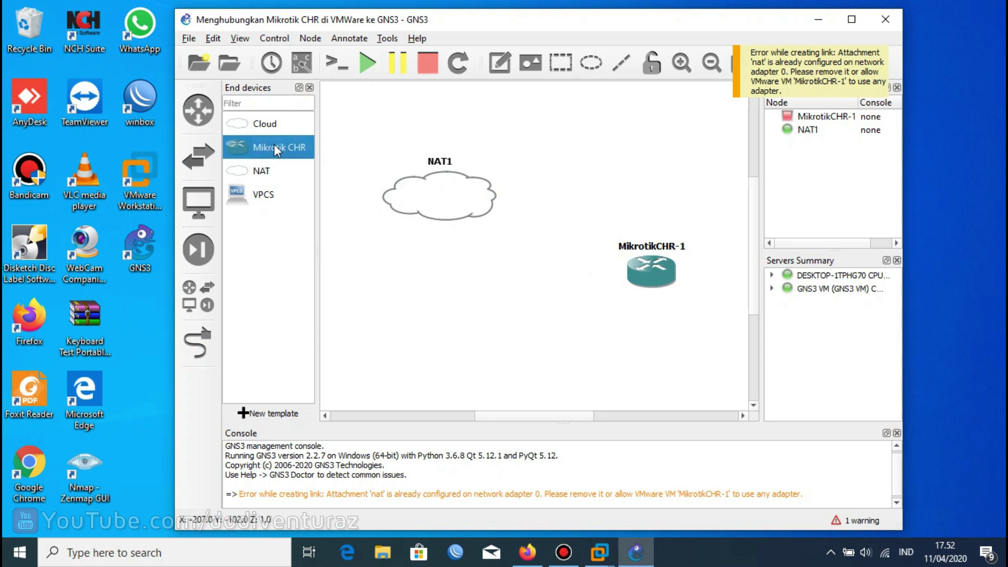
Tick 'Allow GNS3 to override non custom VMware adapter' in the Mikrotik CHR template's Network settings.
{"action": "right_click", "coordinate": [278, 141]}
{"action": "left_click", "coordinate": [318, 168]}
{"action": "left_click", "coordinate": [459, 165]}
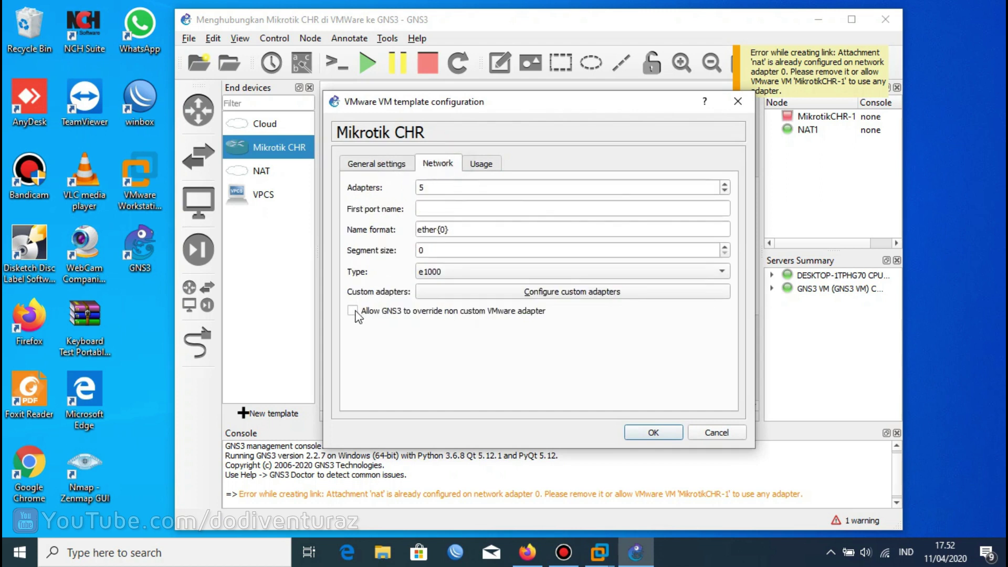
{"action": "left_click", "coordinate": [443, 312]}
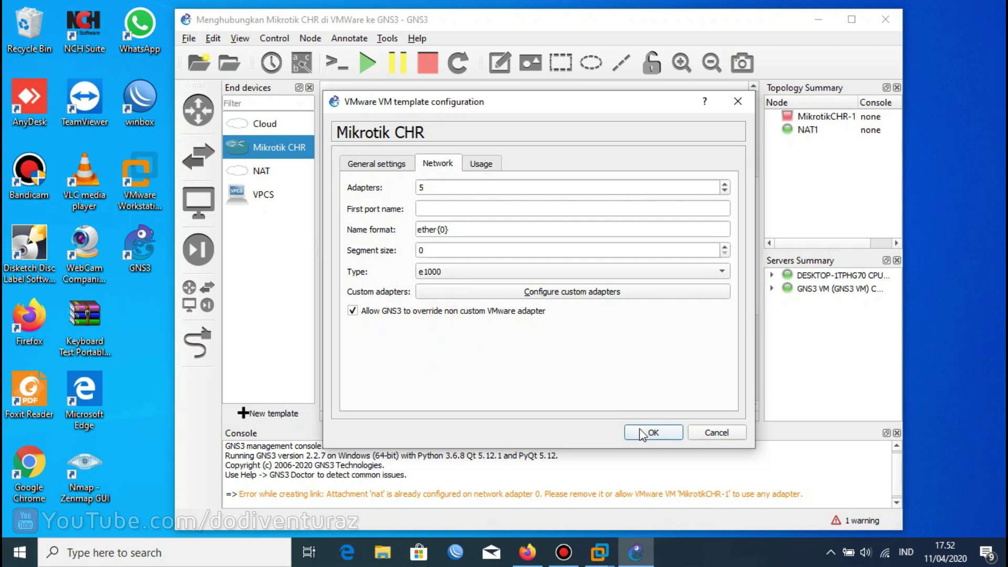
{"action": "left_click", "coordinate": [643, 431]}
{"action": "right_click", "coordinate": [657, 270]}
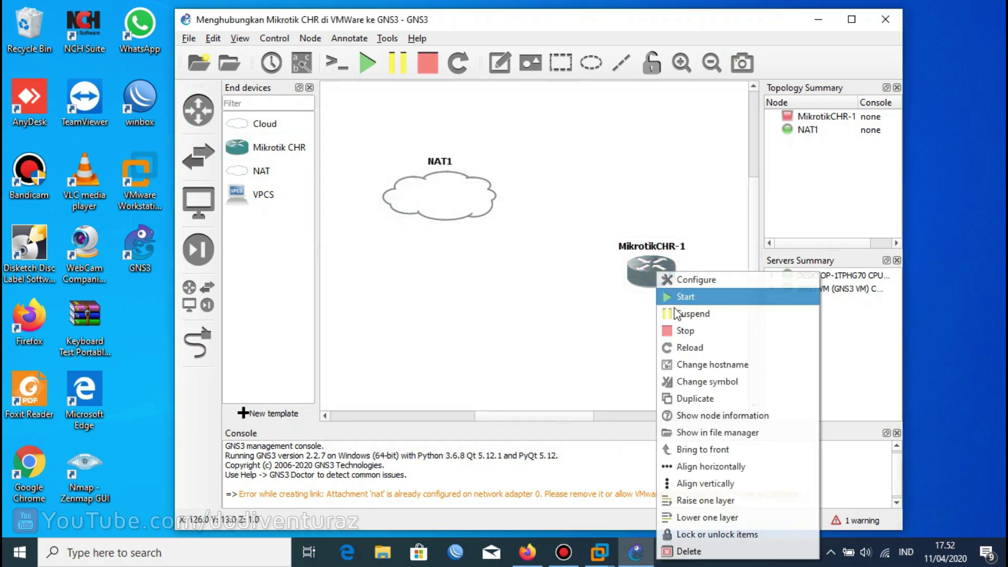
Delete the old nodes and place a fresh MikrotikCHR-1 and a NAT cloud on the canvas.
{"action": "left_click", "coordinate": [687, 550]}
{"action": "left_click", "coordinate": [560, 294]}
{"action": "left_click_drag", "start_coordinate": [239, 147], "coordinate": [584, 227]}
{"action": "left_click_drag", "start_coordinate": [236, 123], "coordinate": [295, 127]}
{"action": "left_click_drag", "start_coordinate": [241, 171], "coordinate": [407, 163]}
{"action": "left_click", "coordinate": [525, 298]}
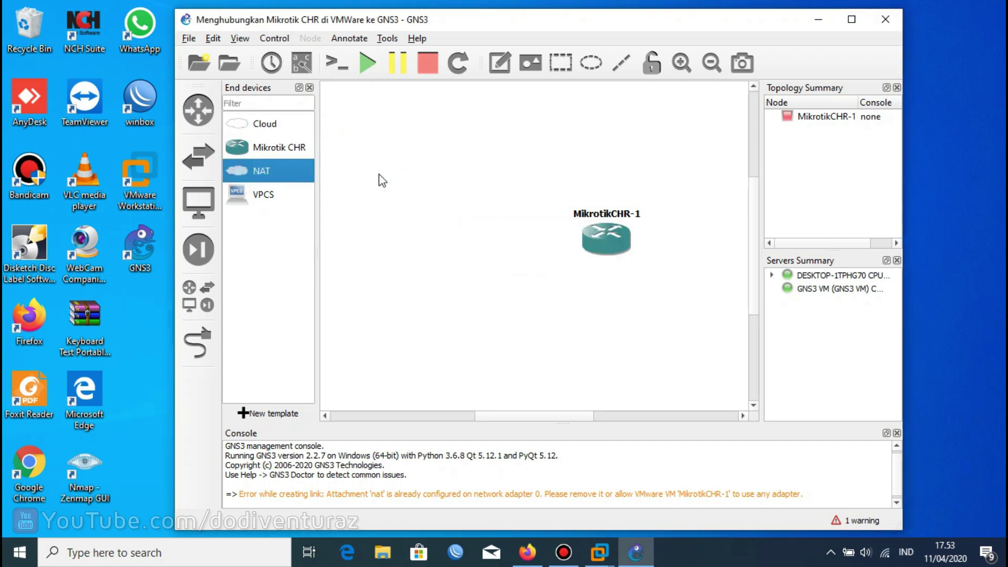
Replace that cloud with a new NAT1 hosted on the GNS3 VM server, positioned beside the router.
{"action": "left_click", "coordinate": [446, 185]}
{"action": "key", "text": "Delete"}
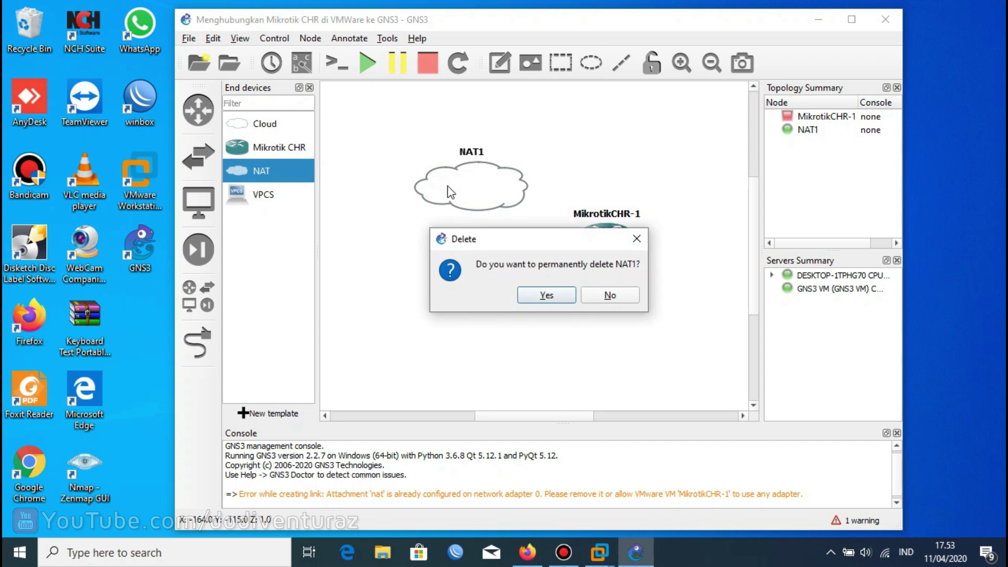
{"action": "left_click", "coordinate": [533, 292]}
{"action": "left_click_drag", "start_coordinate": [247, 171], "coordinate": [411, 159]}
{"action": "left_click", "coordinate": [492, 283]}
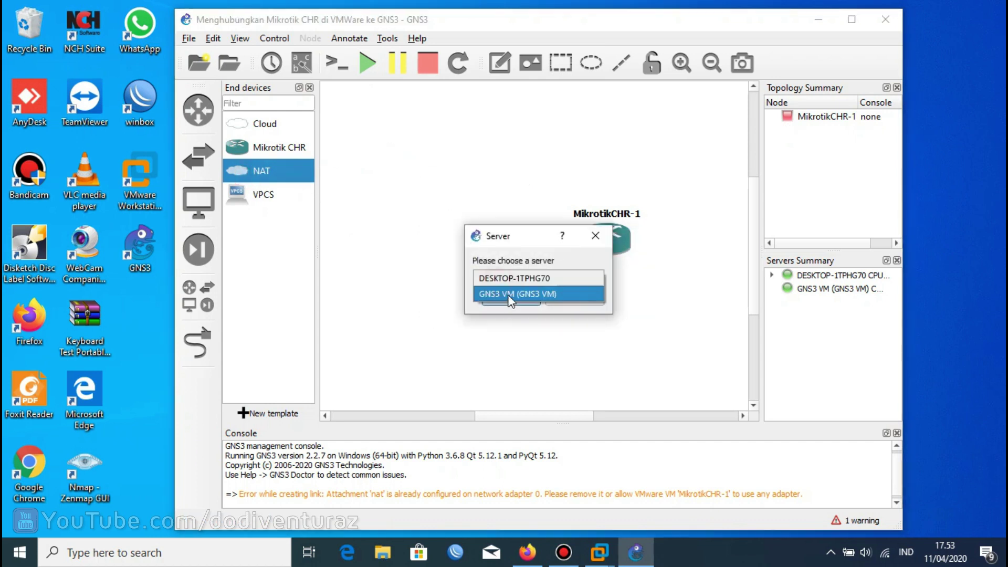
{"action": "left_click", "coordinate": [501, 294]}
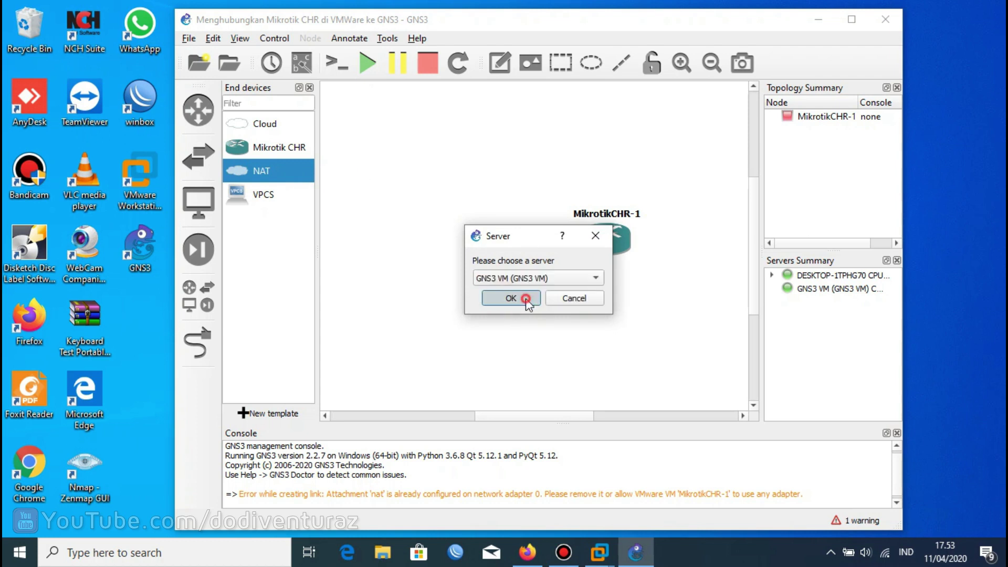
{"action": "left_click", "coordinate": [511, 303]}
{"action": "left_click", "coordinate": [456, 168]}
{"action": "left_click_drag", "start_coordinate": [442, 166], "coordinate": [403, 157]}
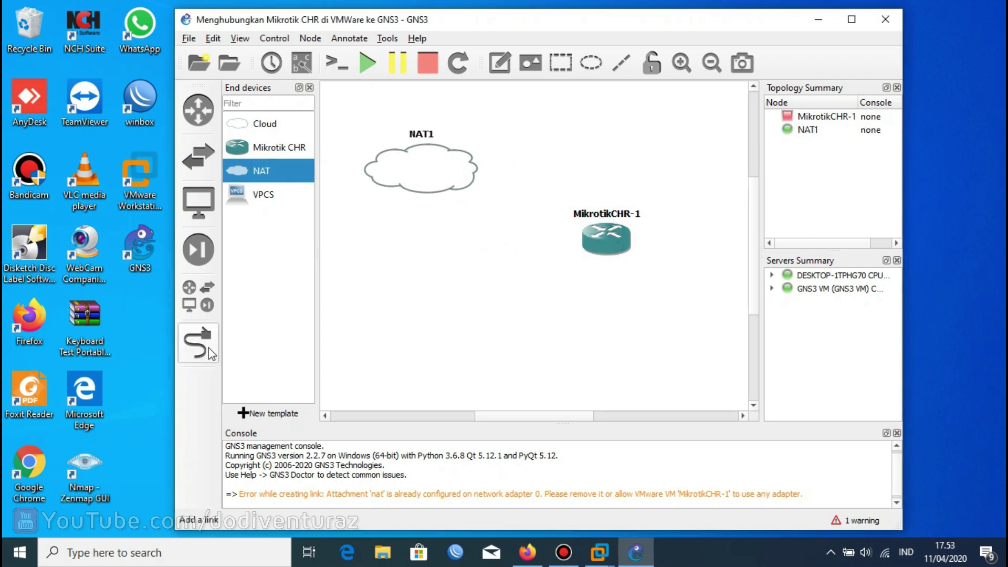
Link the NAT1 cloud's nat0 port to MikrotikCHR-1's ether0 port.
{"action": "left_click", "coordinate": [197, 342]}
{"action": "left_click", "coordinate": [420, 174]}
{"action": "left_click", "coordinate": [444, 181]}
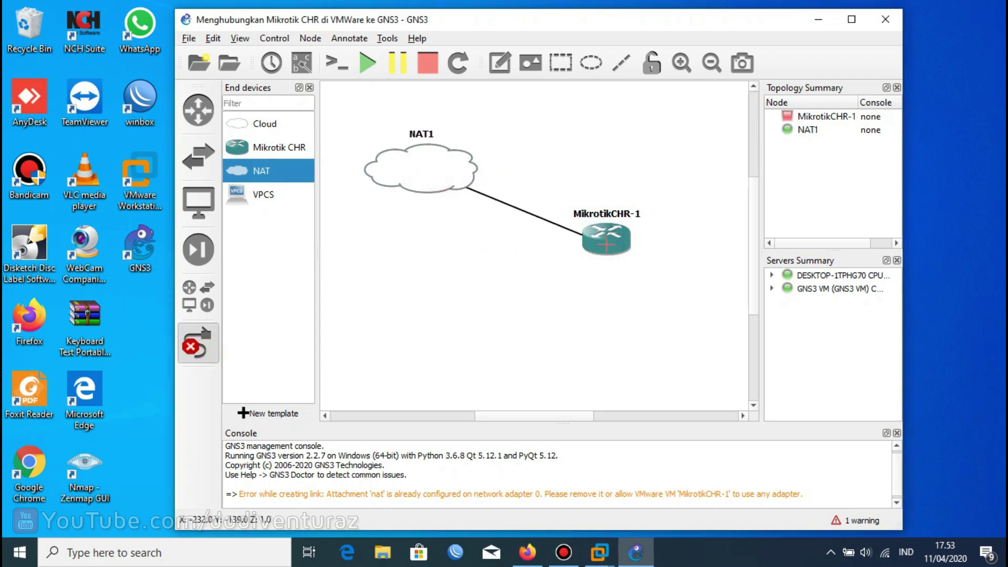
{"action": "left_click", "coordinate": [612, 245]}
{"action": "left_click", "coordinate": [640, 253]}
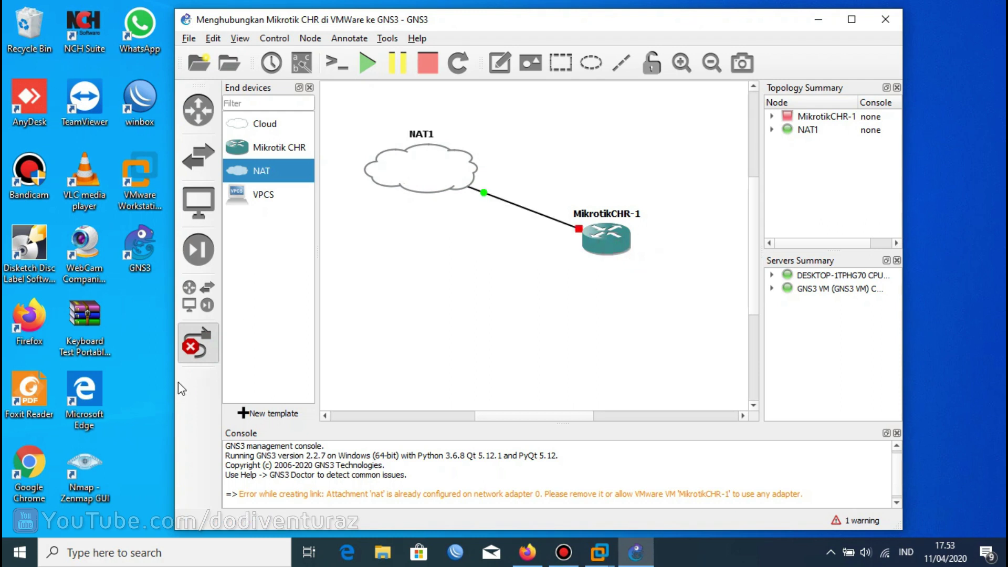
{"action": "left_click", "coordinate": [198, 343]}
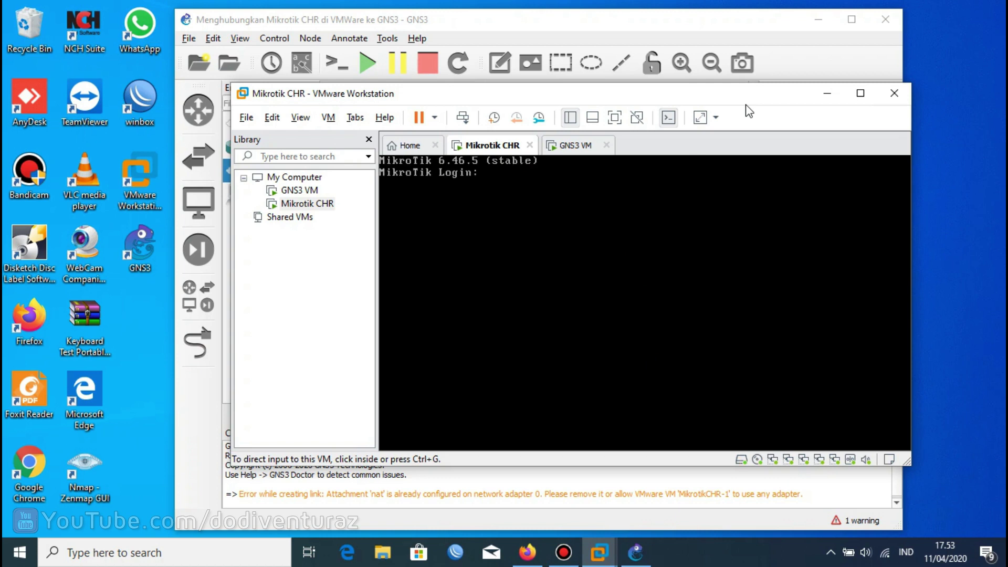
Log in to the MikroTik console as admin and list its IP addresses with /ip address print.
{"action": "left_click", "coordinate": [664, 194]}
{"action": "type", "text": "admin"}
{"action": "key", "text": "Return"}
{"action": "key", "text": "Return"}
{"action": "type", "text": "/ip ad"}
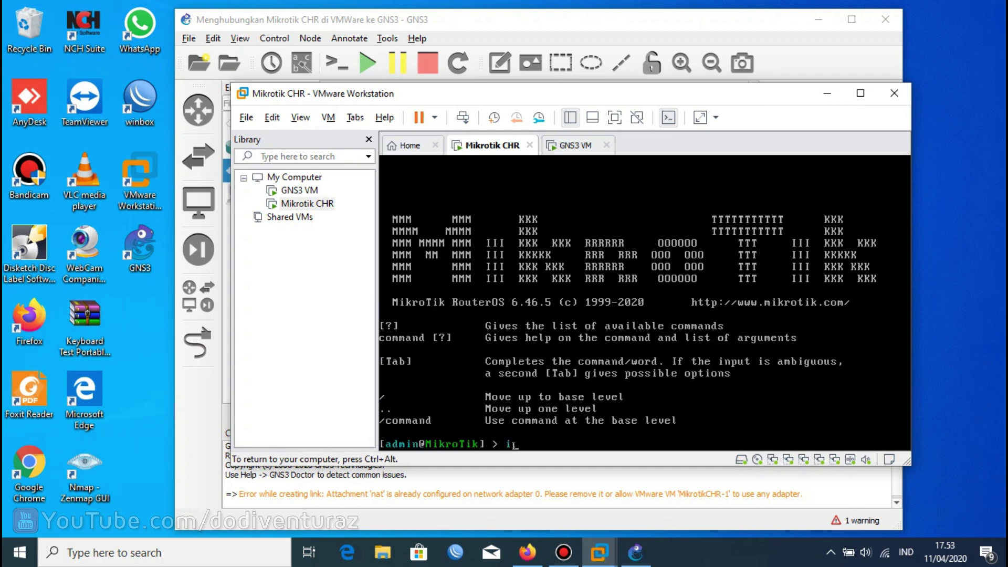
{"action": "key", "text": "Tab"}
{"action": "type", "text": "print"}
{"action": "key", "text": "Return"}
Print the DHCP clients, showing ether1 bound to 192.168.122.188/24.
{"action": "type", "text": "/ip"}
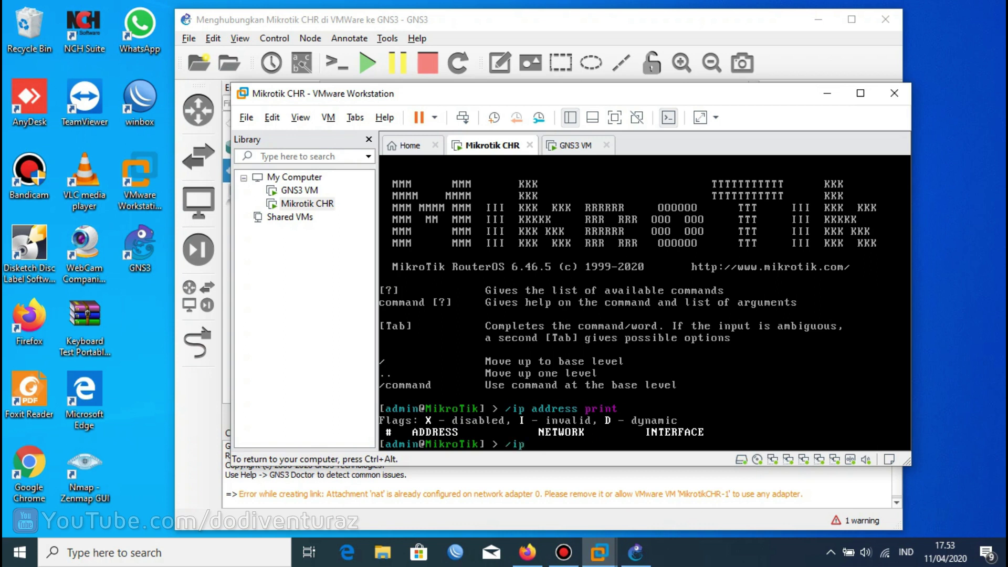
{"action": "type", "text": " dhcp-c"}
{"action": "key", "text": "Tab"}
{"action": "key", "text": "Return"}
{"action": "type", "text": "print"}
{"action": "key", "text": "Return"}
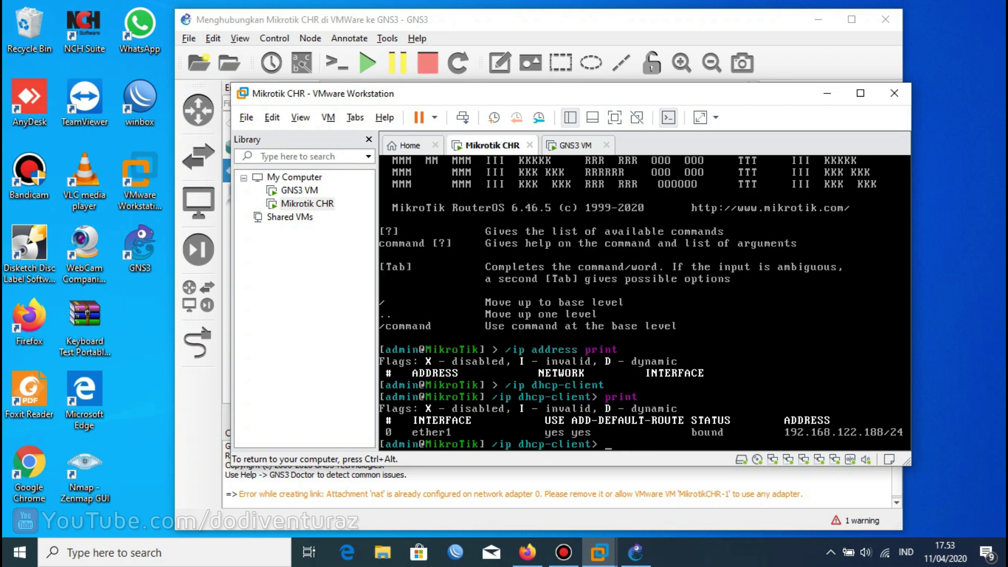
{"action": "key", "text": "ctrl+alt"}
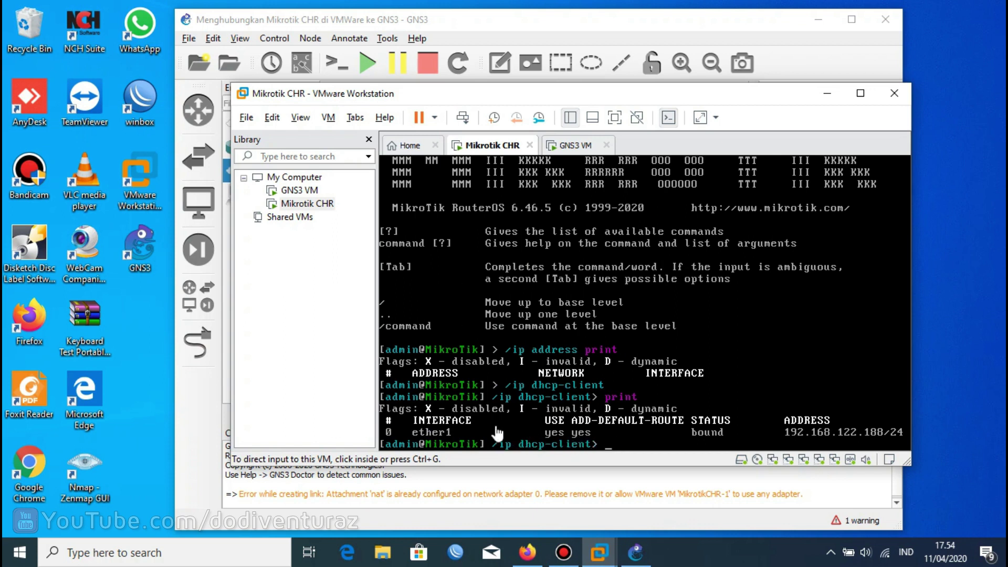
{"action": "left_click", "coordinate": [529, 405]}
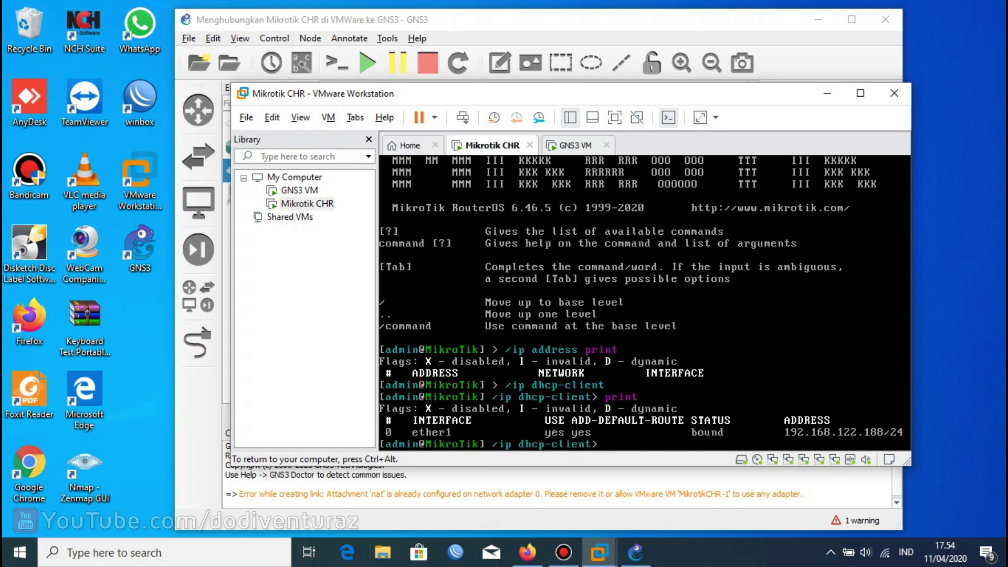
Remove DHCP client 0 and add a new DHCP client on interface ether1.
{"action": "type", "text": "remove 0"}
{"action": "key", "text": "Return"}
{"action": "key", "text": "Return"}
{"action": "key", "text": "Return"}
{"action": "type", "text": "add i"}
{"action": "key", "text": "Tab"}
{"action": "type", "text": "ether1"}
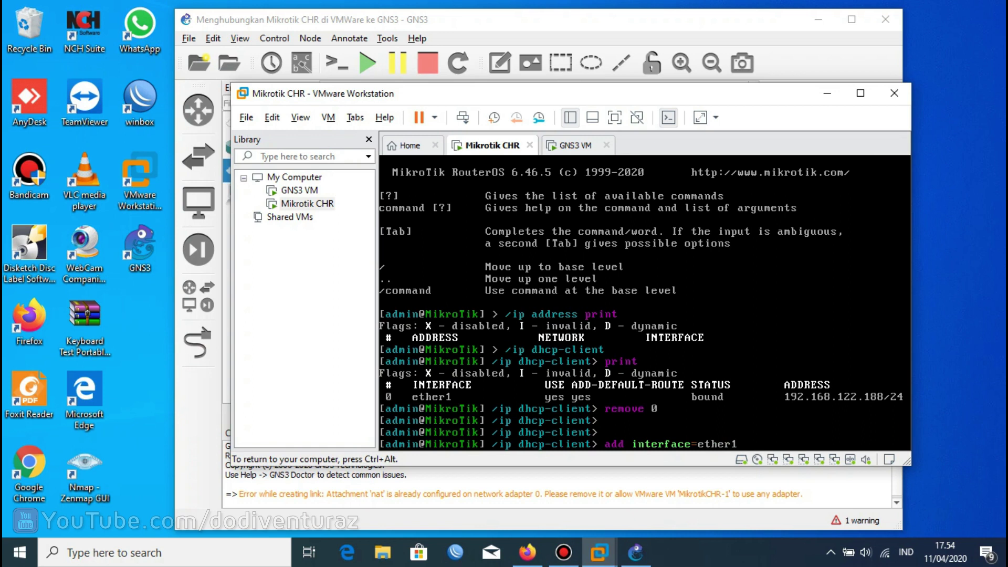
{"action": "key", "text": "Return"}
{"action": "type", "text": "print"}
{"action": "key", "text": "Return"}
Disable and re-enable DHCP client 0, printing until its status shows bound.
{"action": "type", "text": "disable 0"}
{"action": "key", "text": "Return"}
{"action": "type", "text": "p"}
{"action": "type", "text": "rint"}
{"action": "key", "text": "Return"}
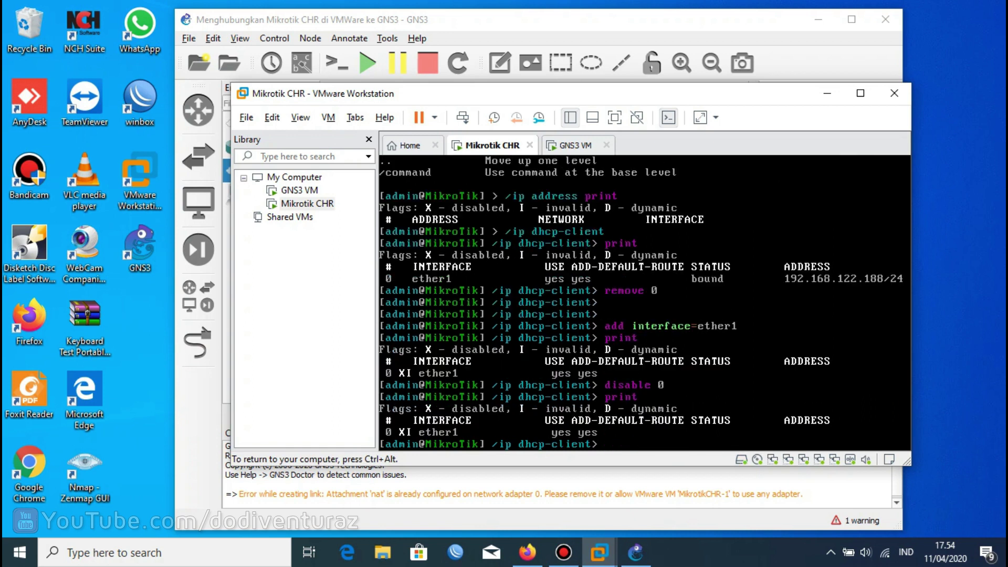
{"action": "type", "text": "disable 0"}
{"action": "key", "text": "Return"}
{"action": "type", "text": "enable 0"}
{"action": "key", "text": "Return"}
{"action": "type", "text": "print"}
{"action": "key", "text": "Return"}
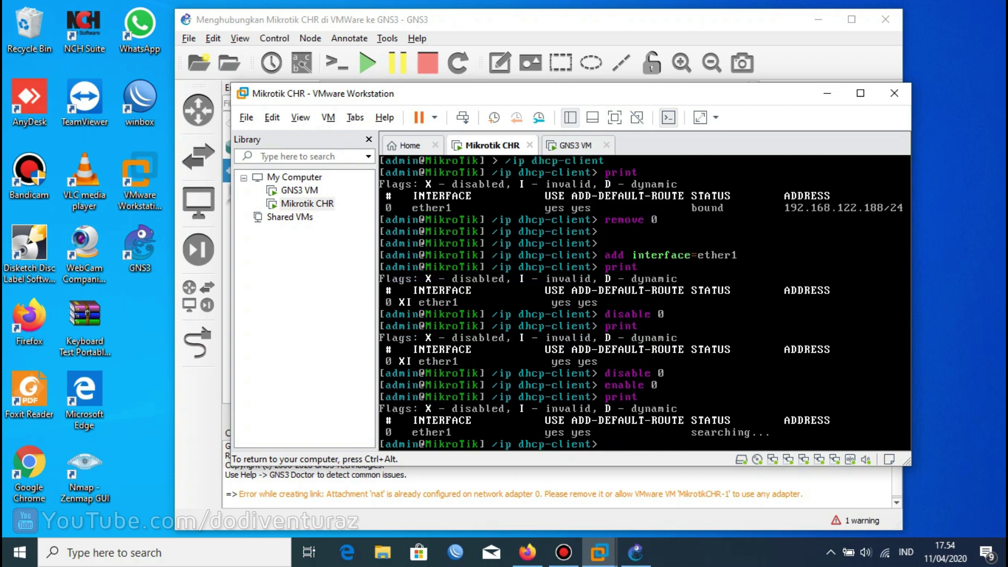
{"action": "type", "text": "print"}
{"action": "key", "text": "Return"}
{"action": "type", "text": "pr"}
{"action": "key", "text": "Return"}
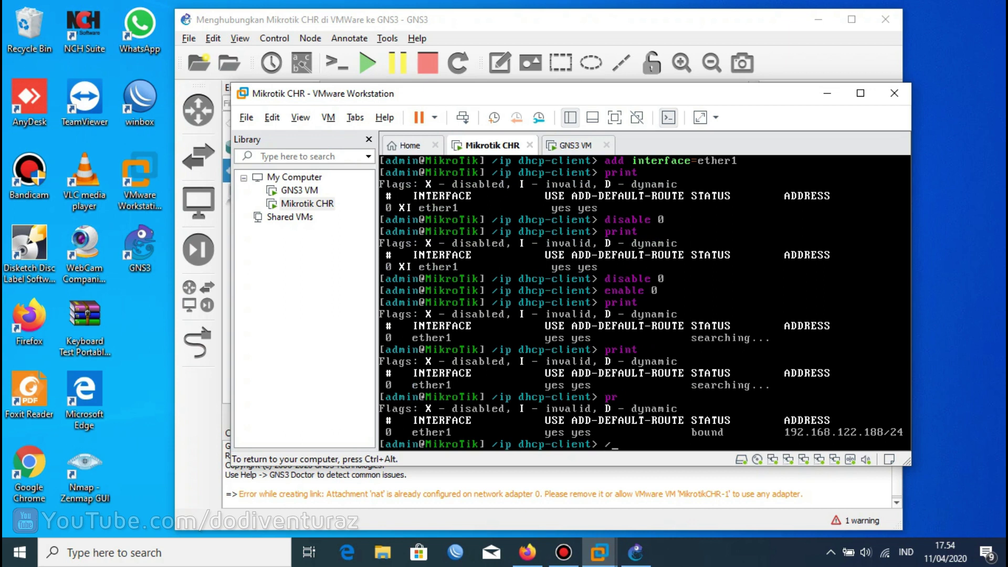
Return to the top-level prompt and list the router's IP addresses.
{"action": "type", "text": "/"}
{"action": "key", "text": "Return"}
{"action": "type", "text": "/ip address pr"}
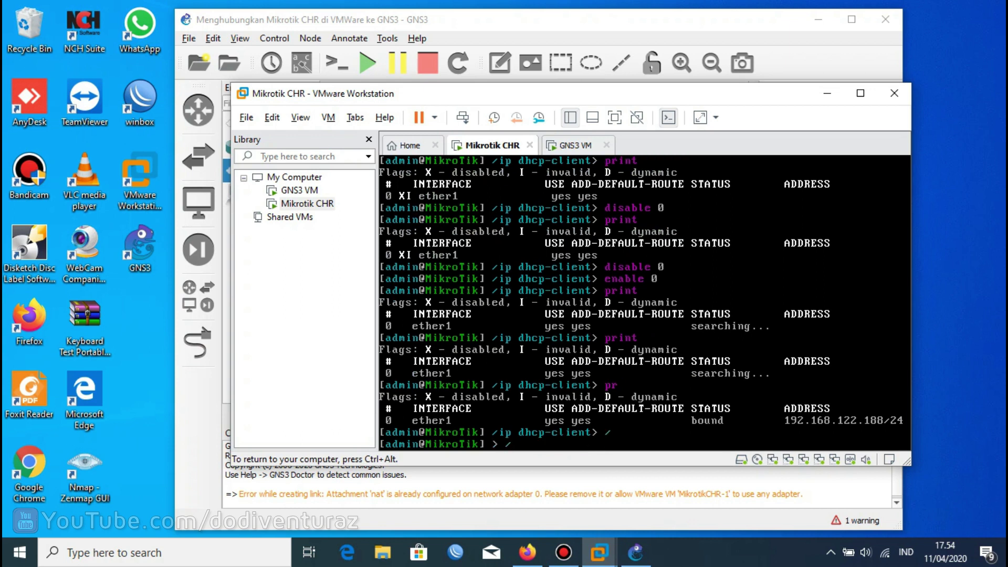
{"action": "type", "text": "int"}
{"action": "key", "text": "Return"}
Show the routing table and DNS settings, confirming gateway and DNS 192.168.122.1.
{"action": "type", "text": "/ip route print"}
{"action": "key", "text": "Return"}
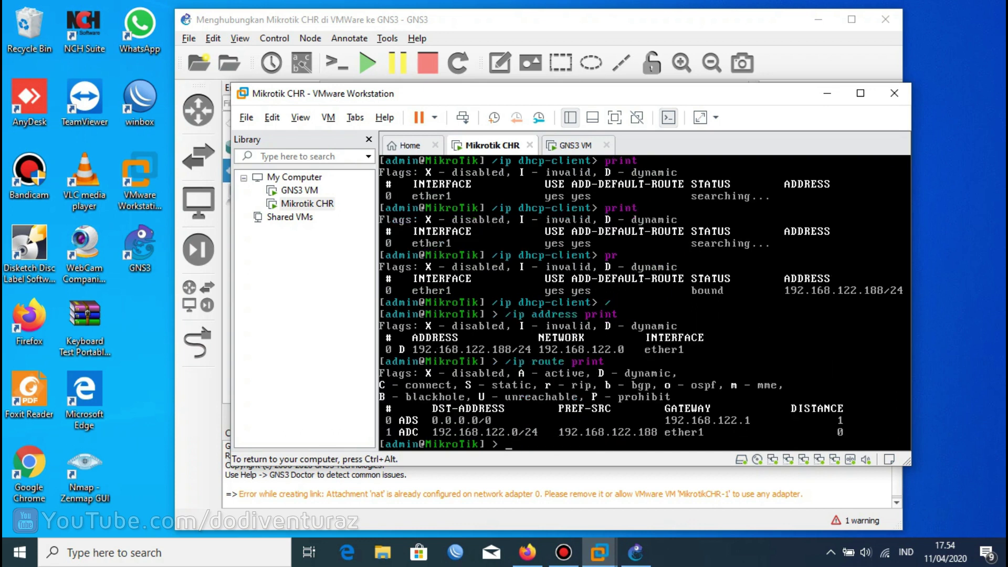
{"action": "type", "text": "/ip dns print"}
{"action": "key", "text": "Return"}
Ping google.com from the router and stop after 5/5 replies with 0% loss.
{"action": "type", "text": "/ping google.com"}
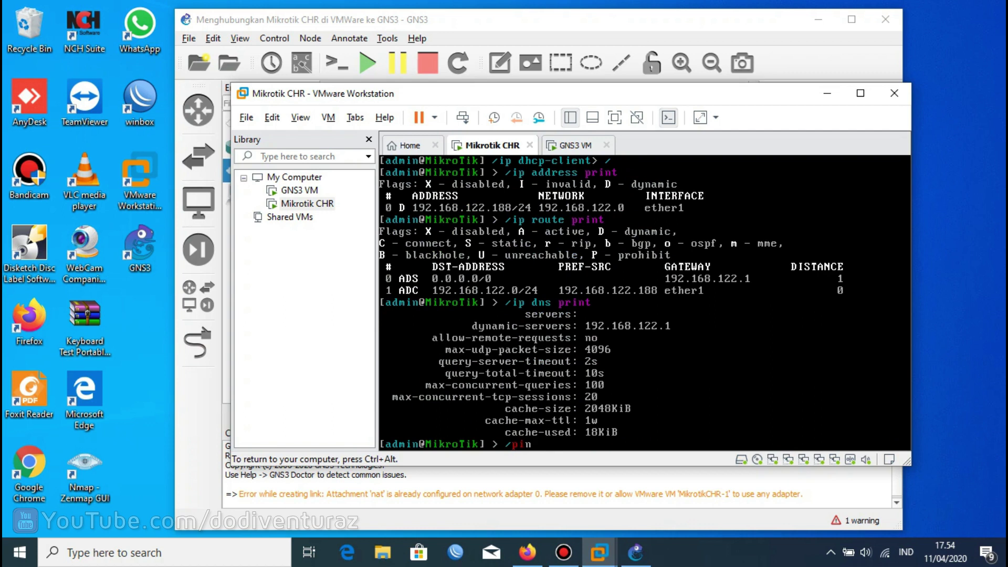
{"action": "key", "text": "Return"}
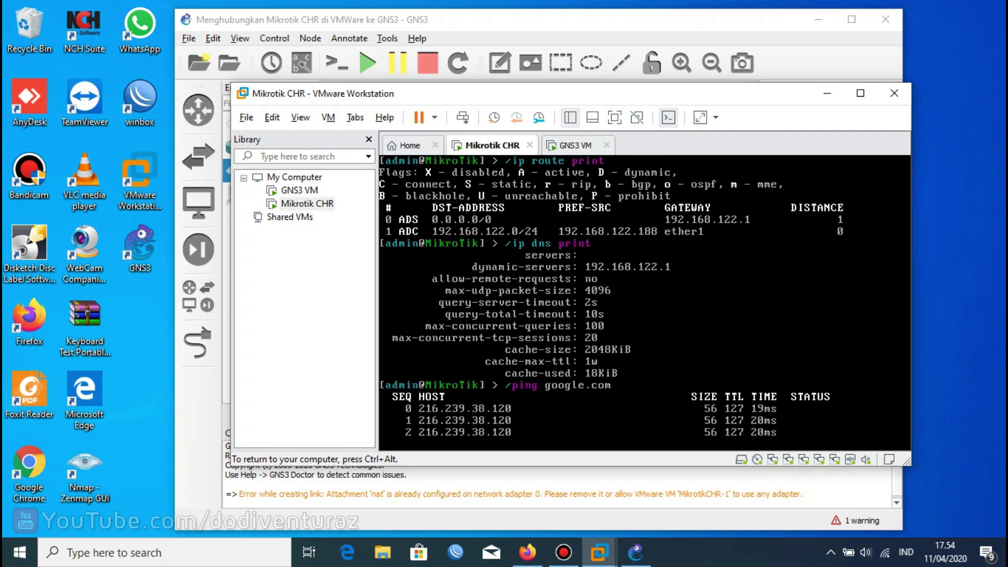
{"action": "key", "text": "ctrl+c"}
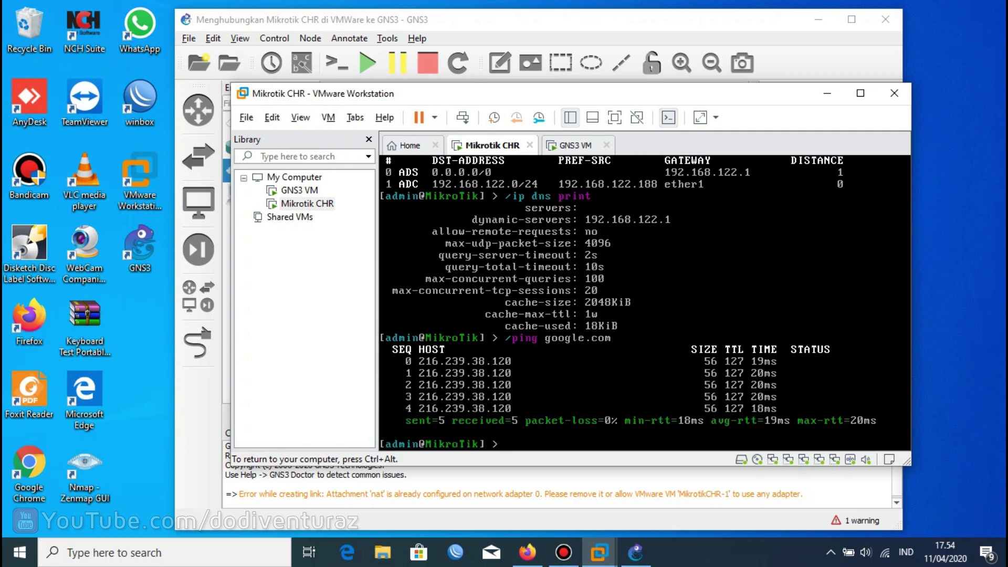
{"action": "key", "text": "ctrl+alt"}
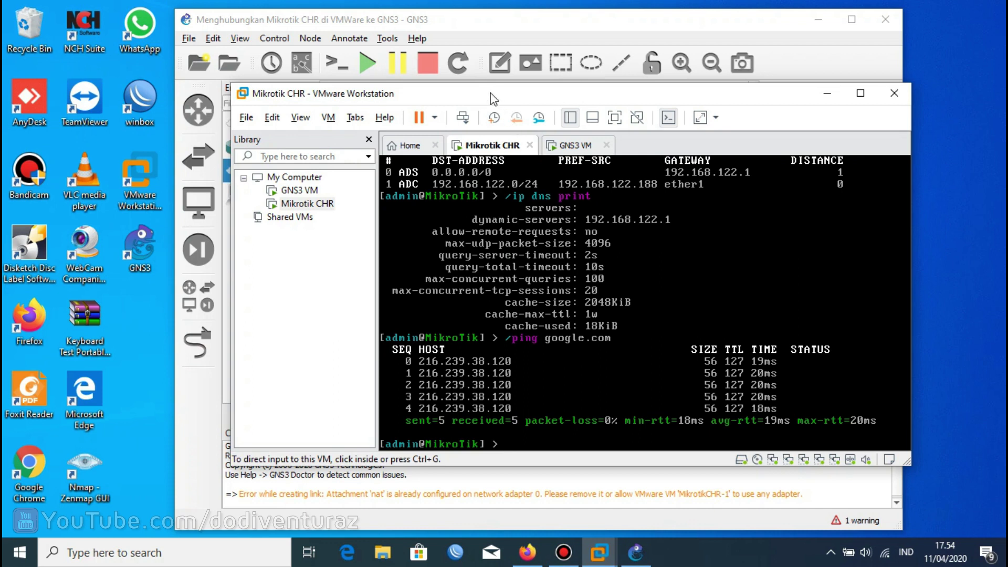
Bring GNS3 to the front and nudge MikrotikCHR-1 slightly left and up.
{"action": "left_click_drag", "start_coordinate": [487, 95], "coordinate": [495, 98]}
{"action": "left_click", "coordinate": [478, 23]}
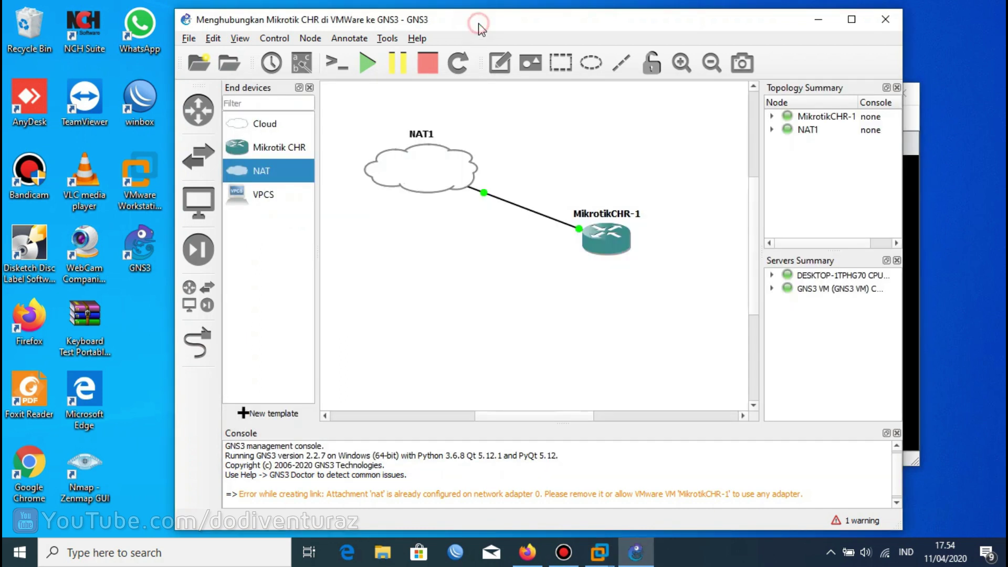
{"action": "left_click_drag", "start_coordinate": [584, 245], "coordinate": [565, 238]}
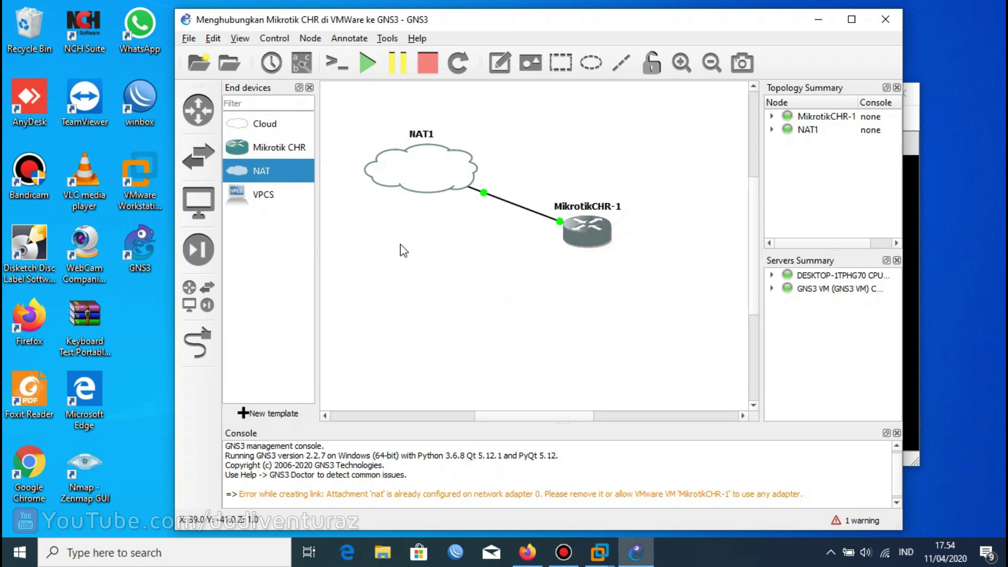
{"action": "left_click", "coordinate": [277, 149]}
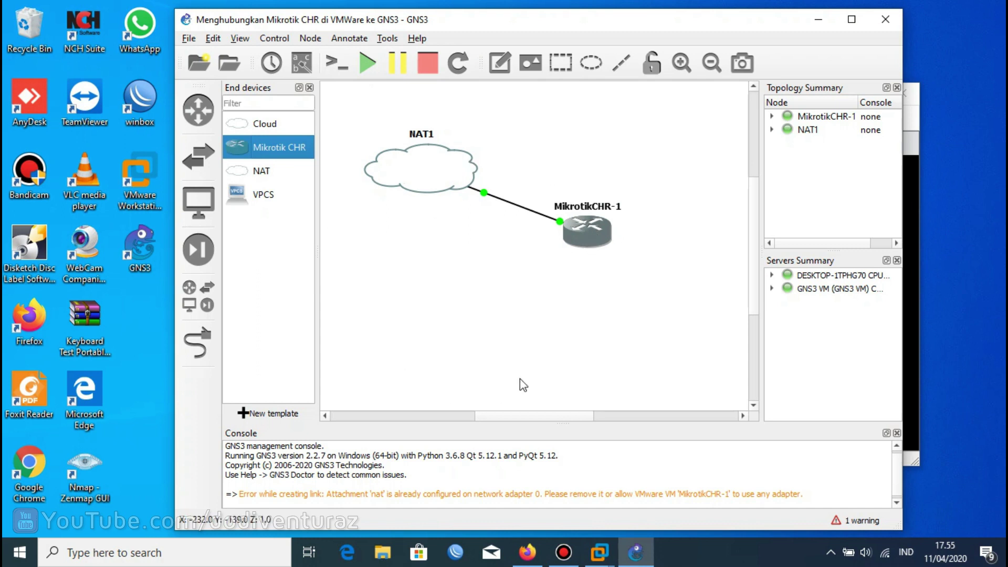
Move the NAT1 label down onto its cloud icon.
{"action": "left_click", "coordinate": [417, 254]}
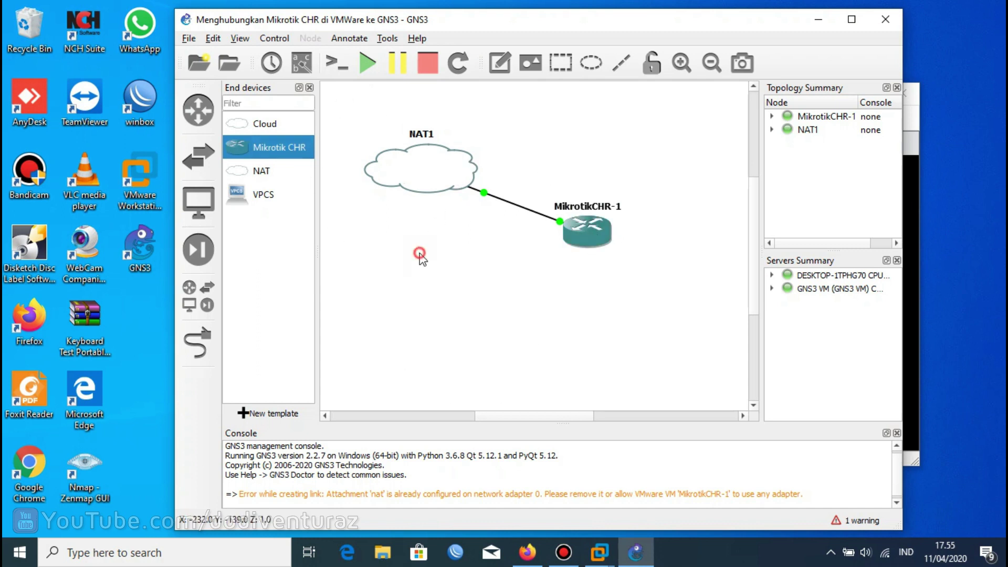
{"action": "left_click_drag", "start_coordinate": [422, 135], "coordinate": [427, 171]}
{"action": "left_click", "coordinate": [553, 141]}
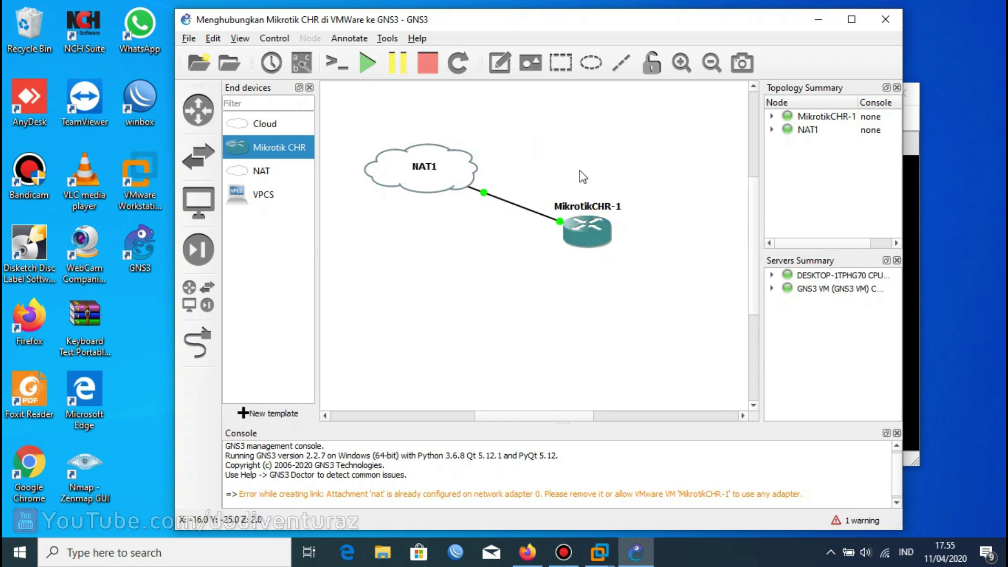